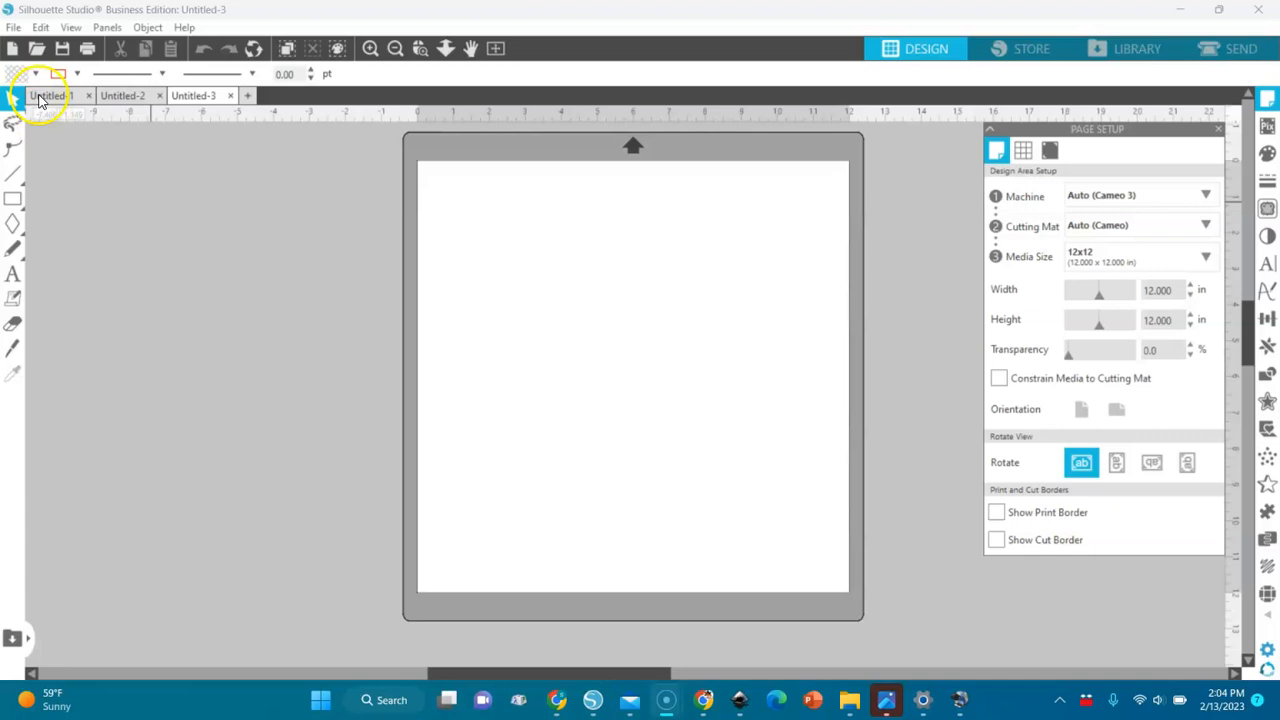
Step: Open the "white shirt mkp" PNG mockup photo from the Downloads folder
left_click(13, 28)
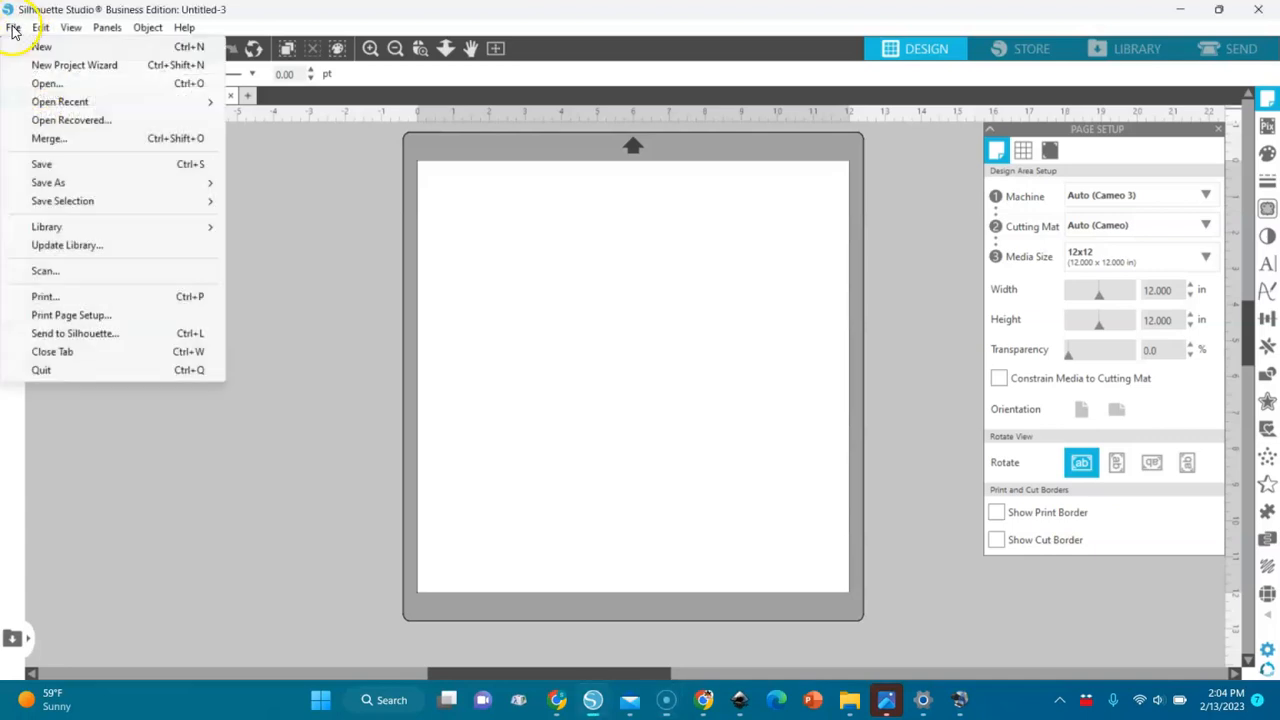
left_click(59, 86)
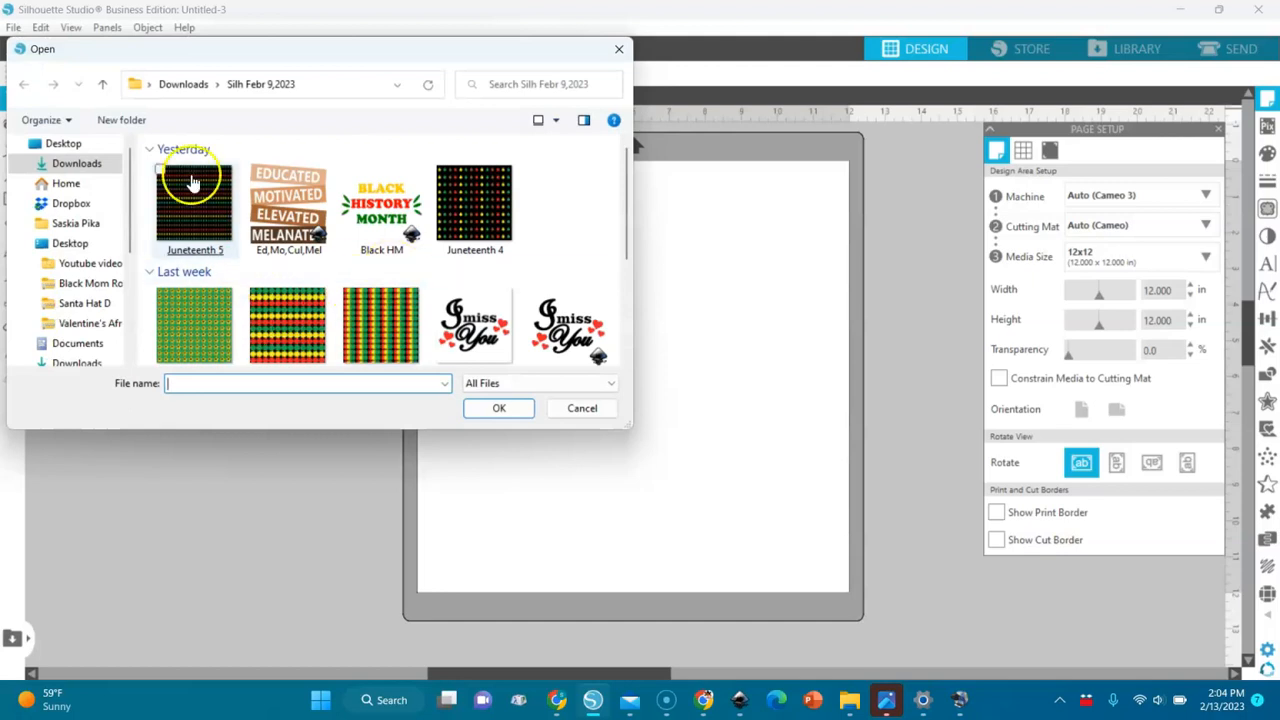
left_click(80, 165)
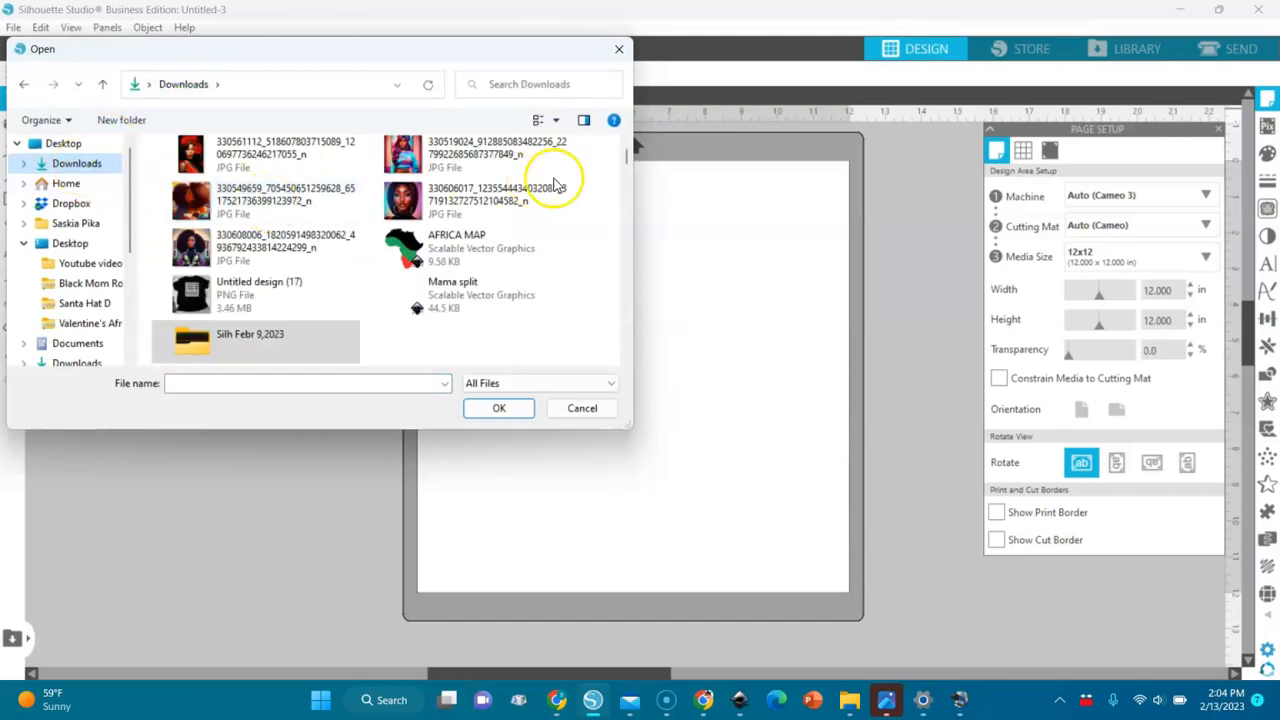
left_click(626, 145)
left_click(626, 147)
left_click(626, 147)
left_click(626, 147)
left_click(626, 147)
left_click(626, 147)
left_click(626, 147)
left_click(402, 185)
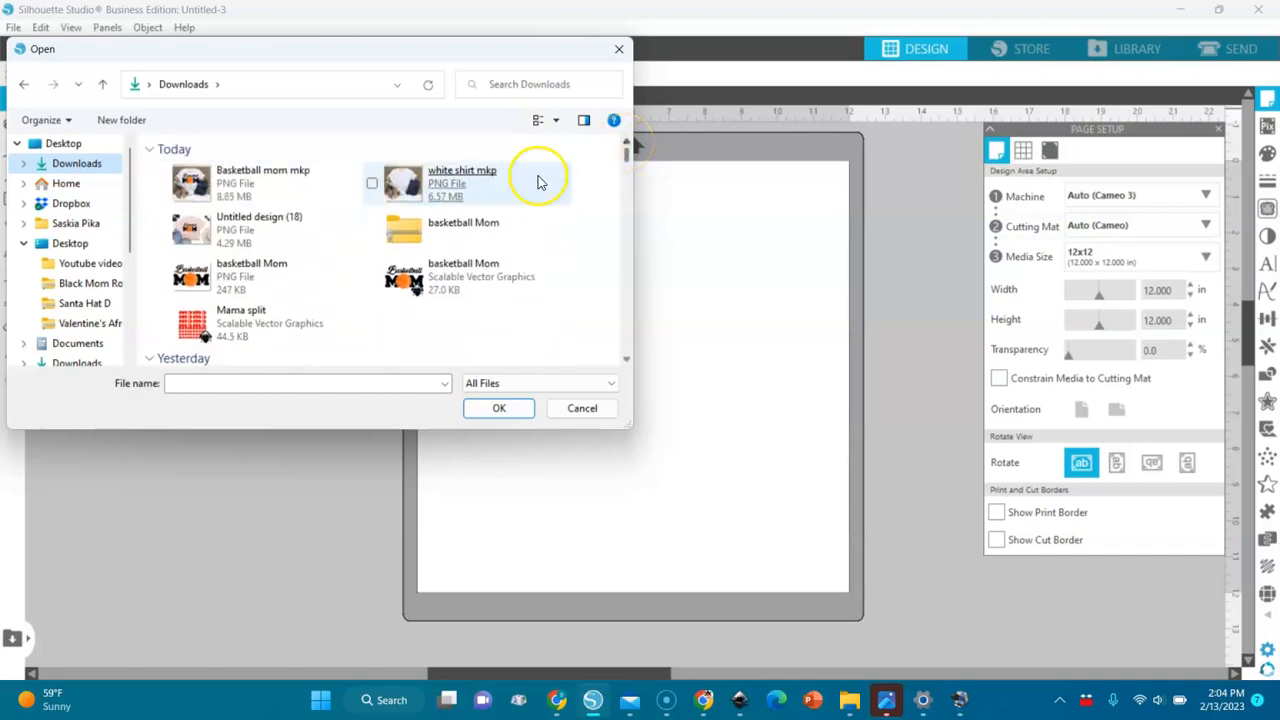
double_click(410, 195)
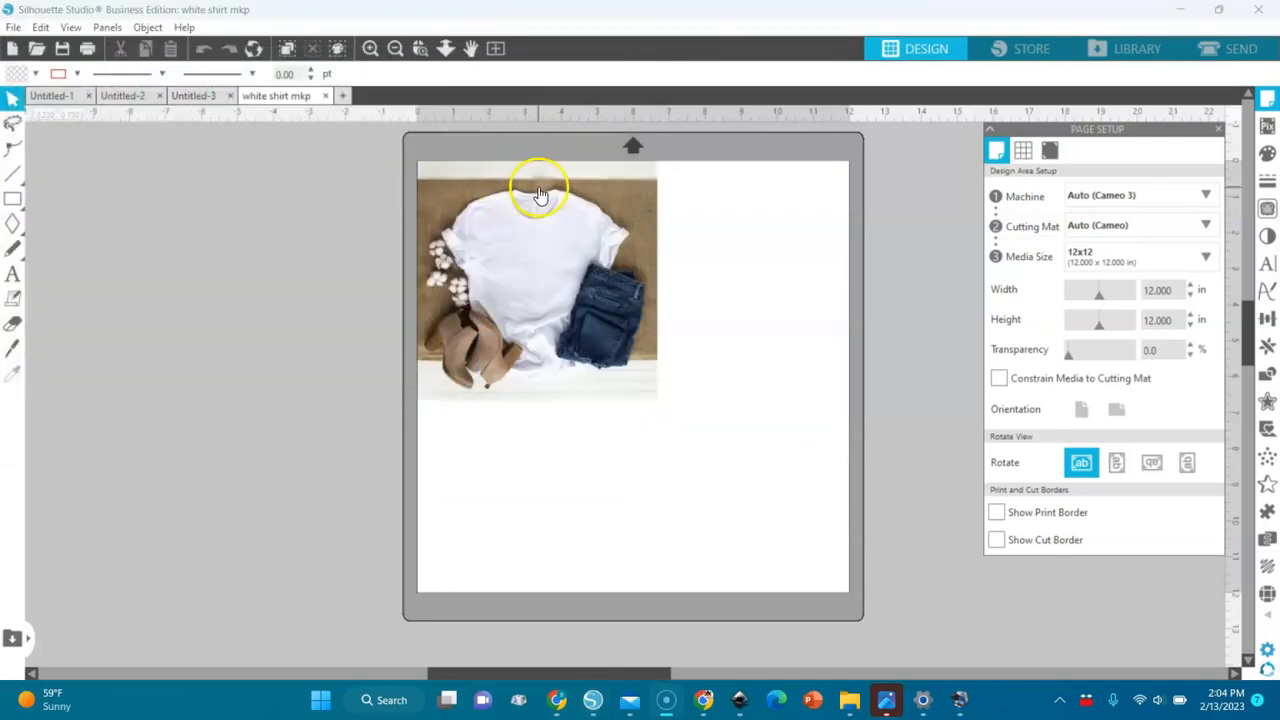
Step: Set the page to a custom size of 6.667 by 6.667 in and center the shirt photo on it
left_click(563, 235)
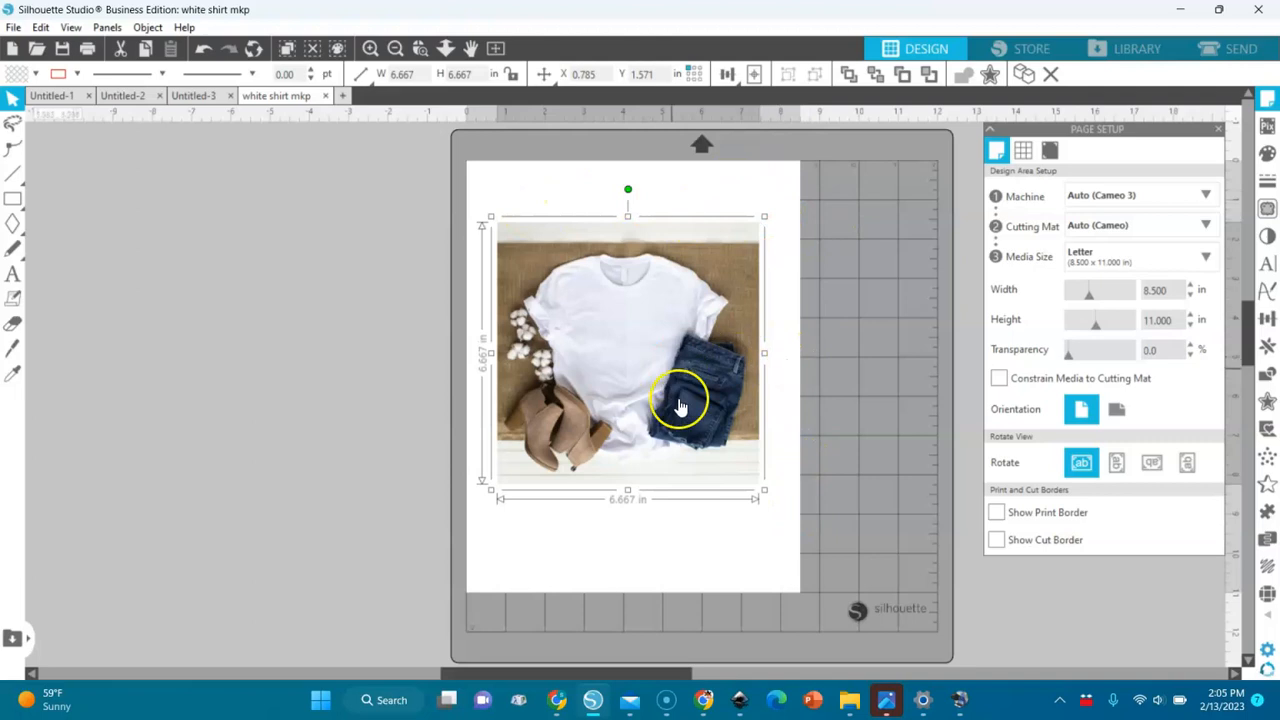
left_click(1103, 259)
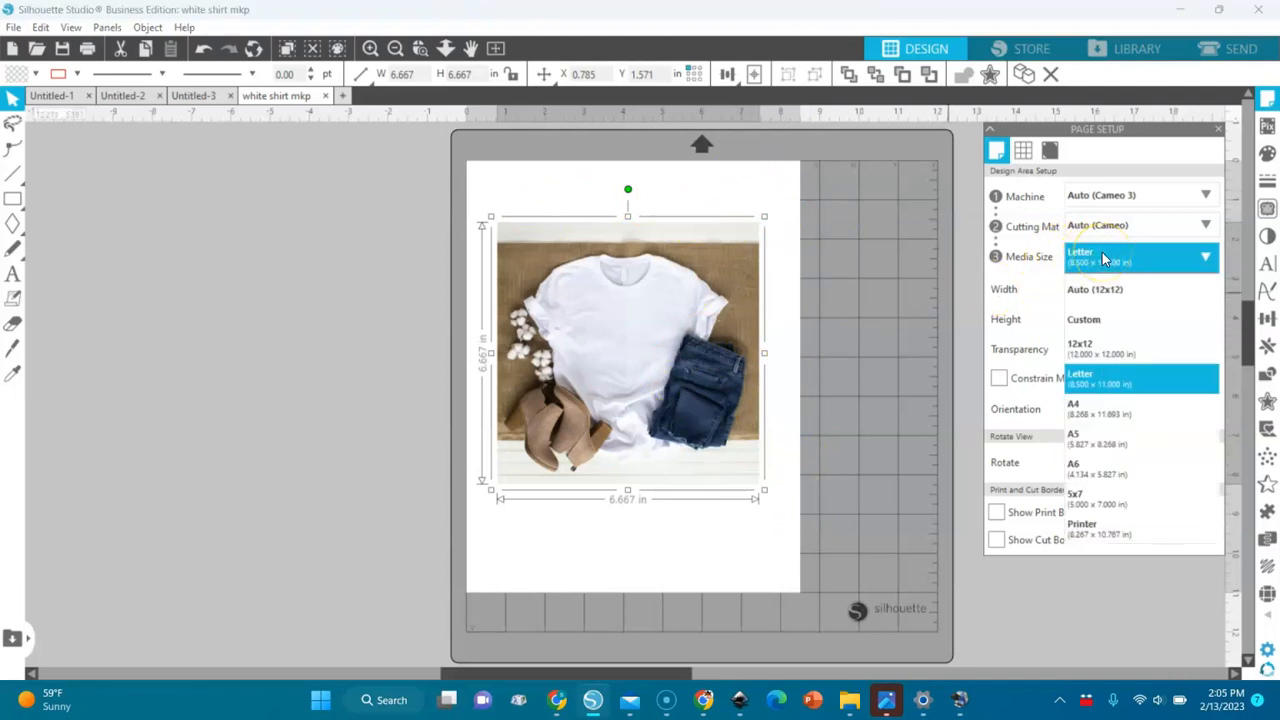
left_click(1088, 320)
left_click(1124, 297)
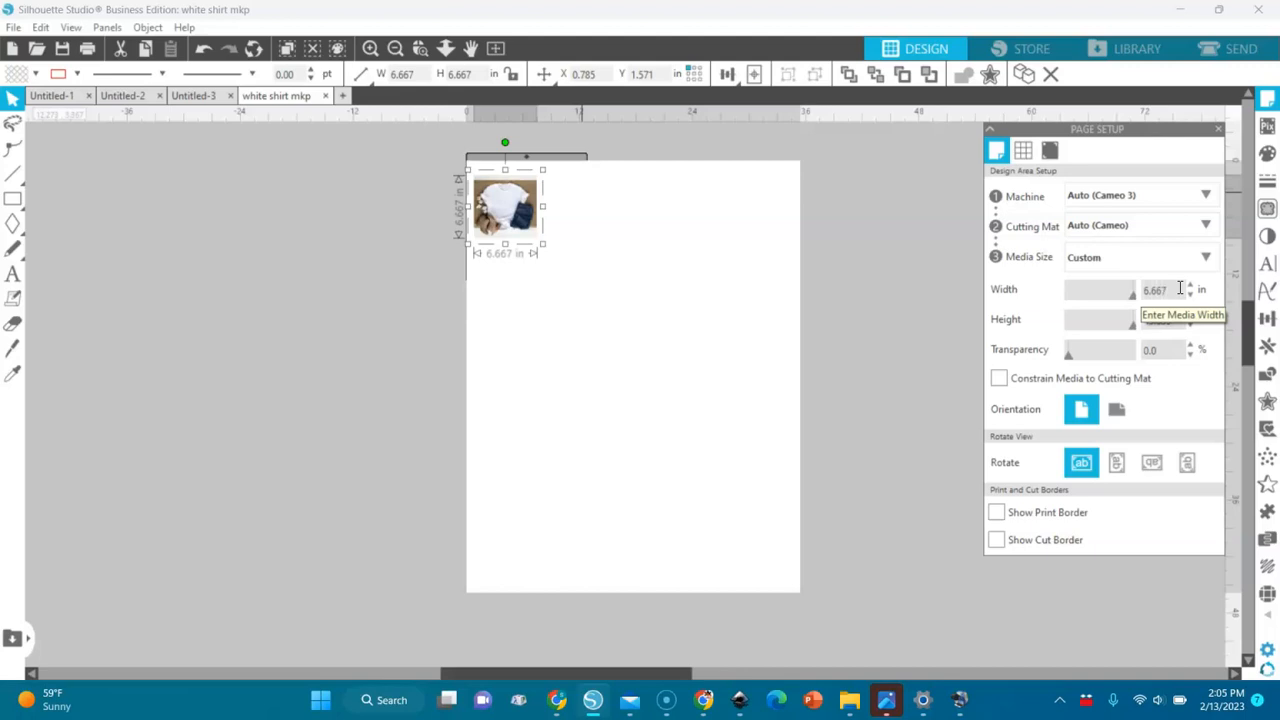
key("Return")
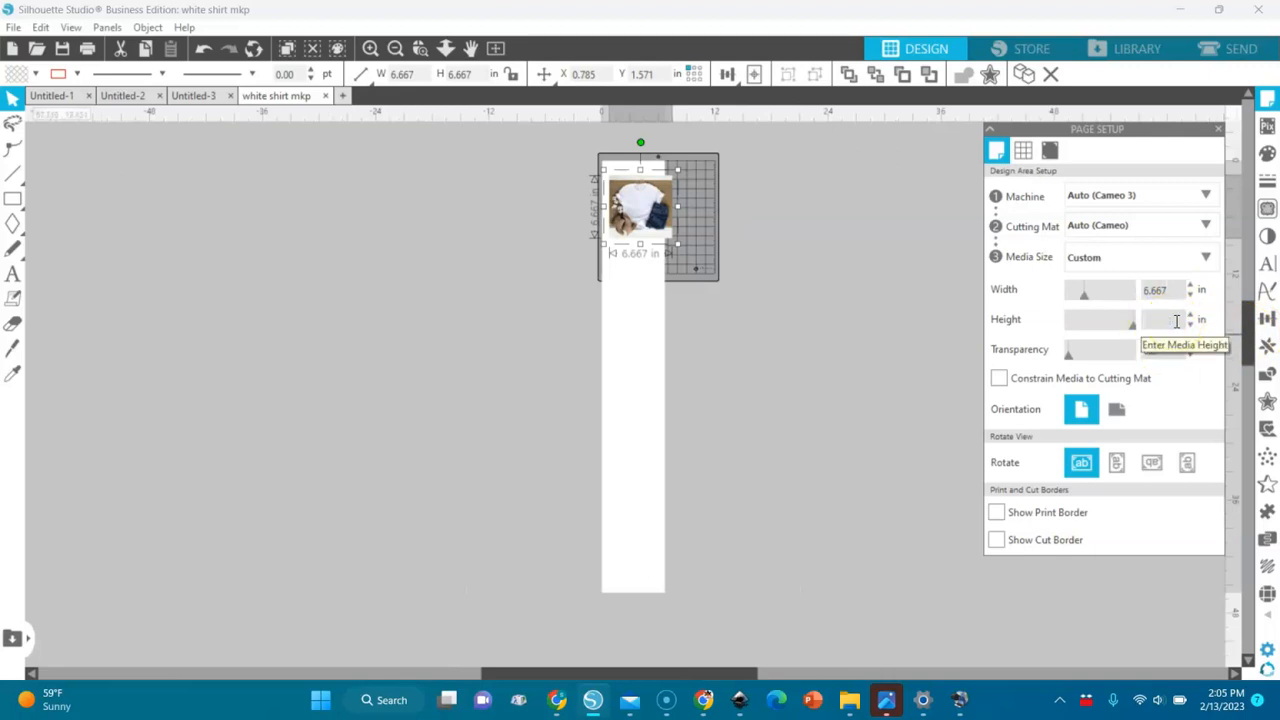
left_click(1177, 321)
type("6.667")
key("Return")
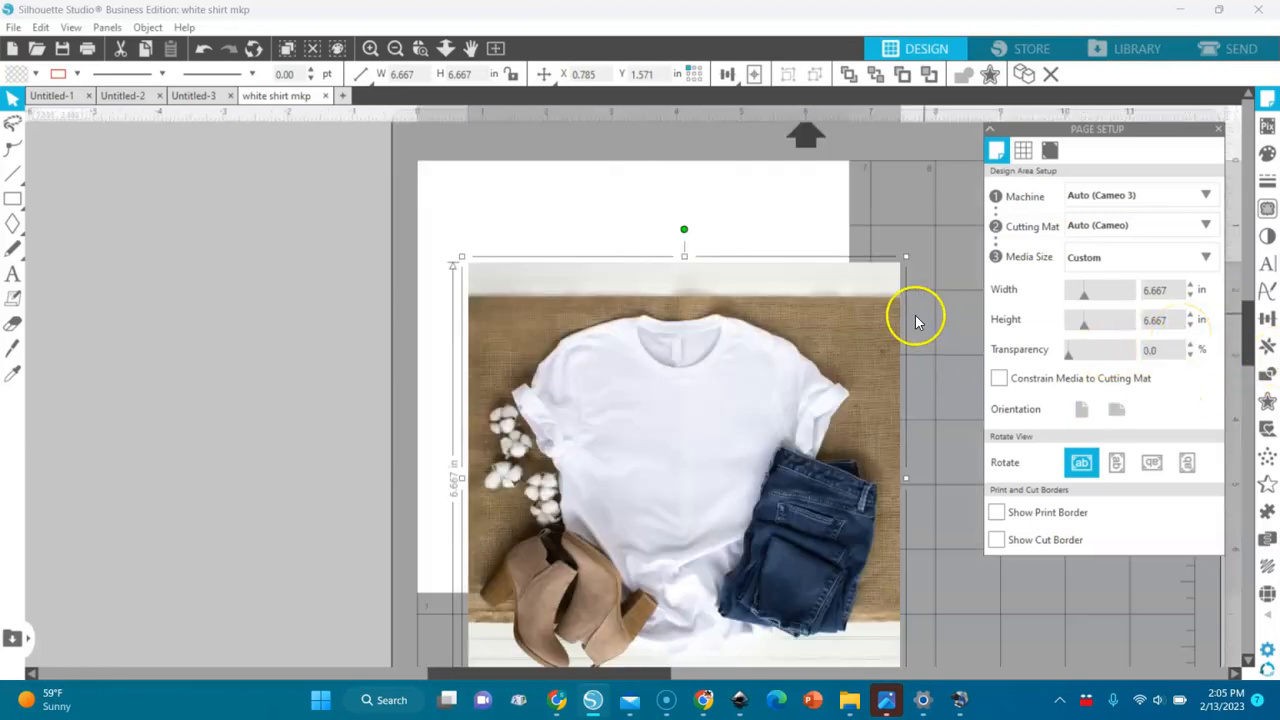
left_click(754, 76)
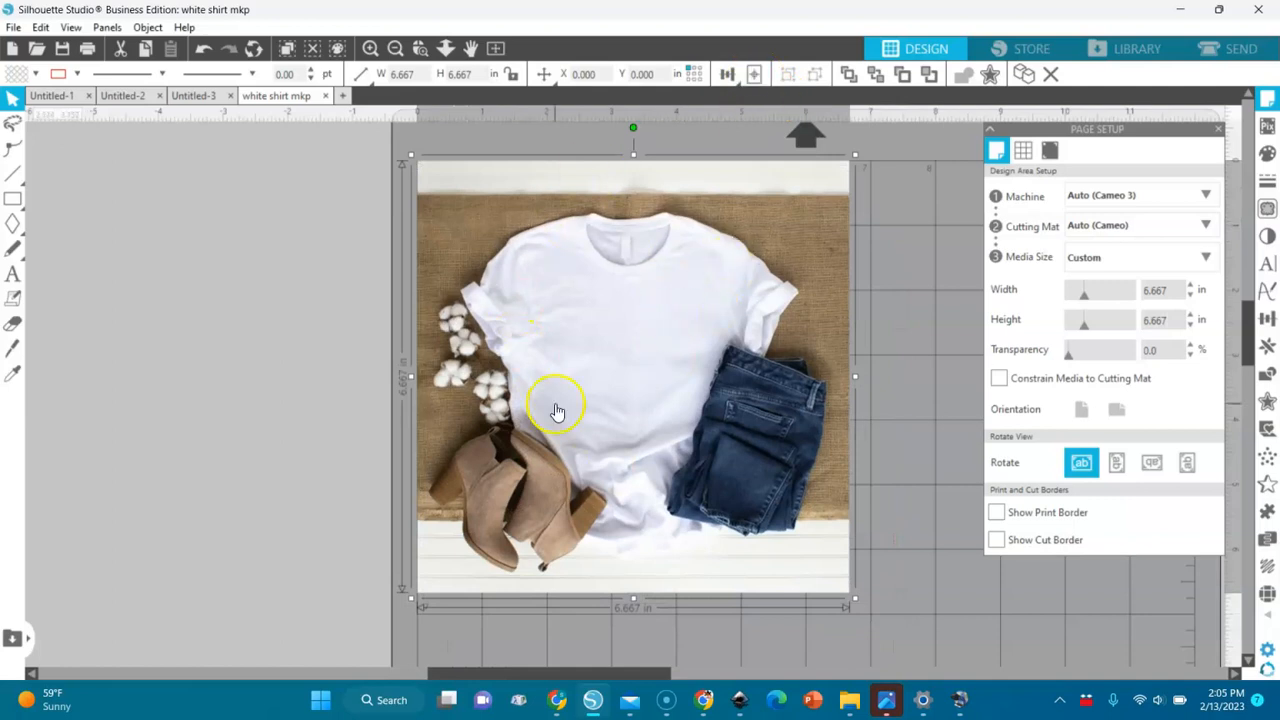
left_click(13, 28)
left_click(45, 84)
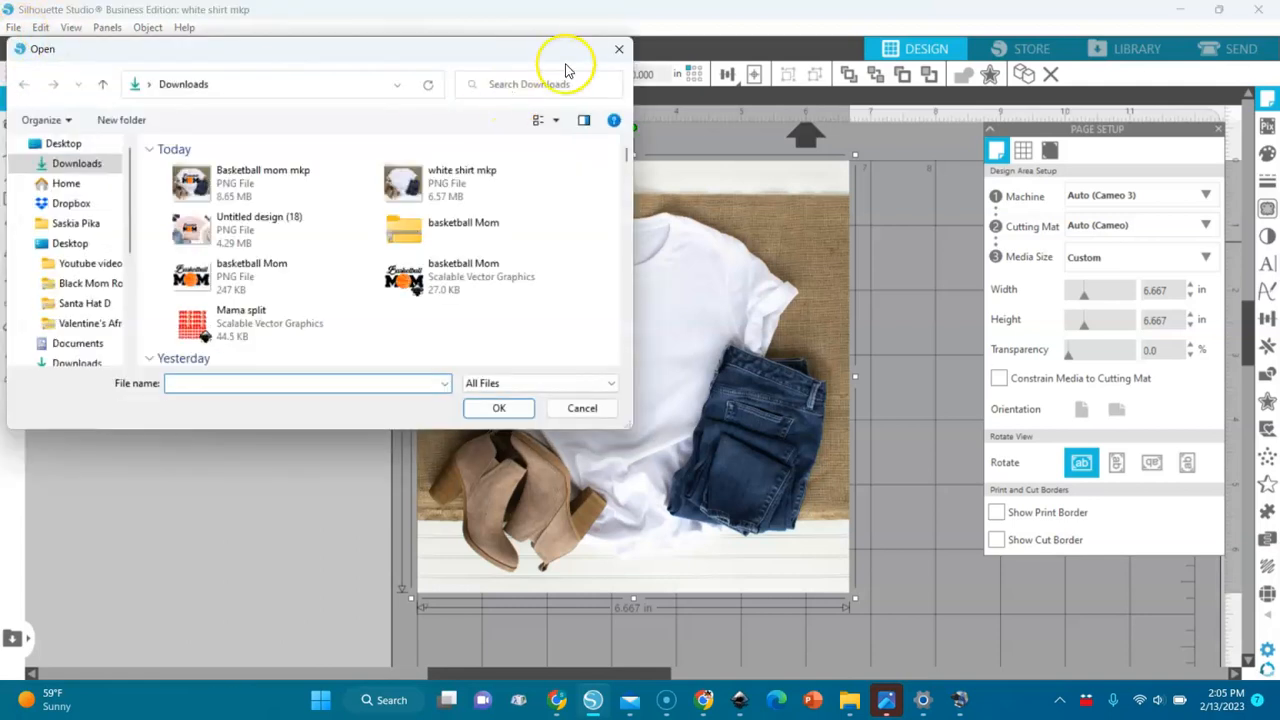
left_click(621, 48)
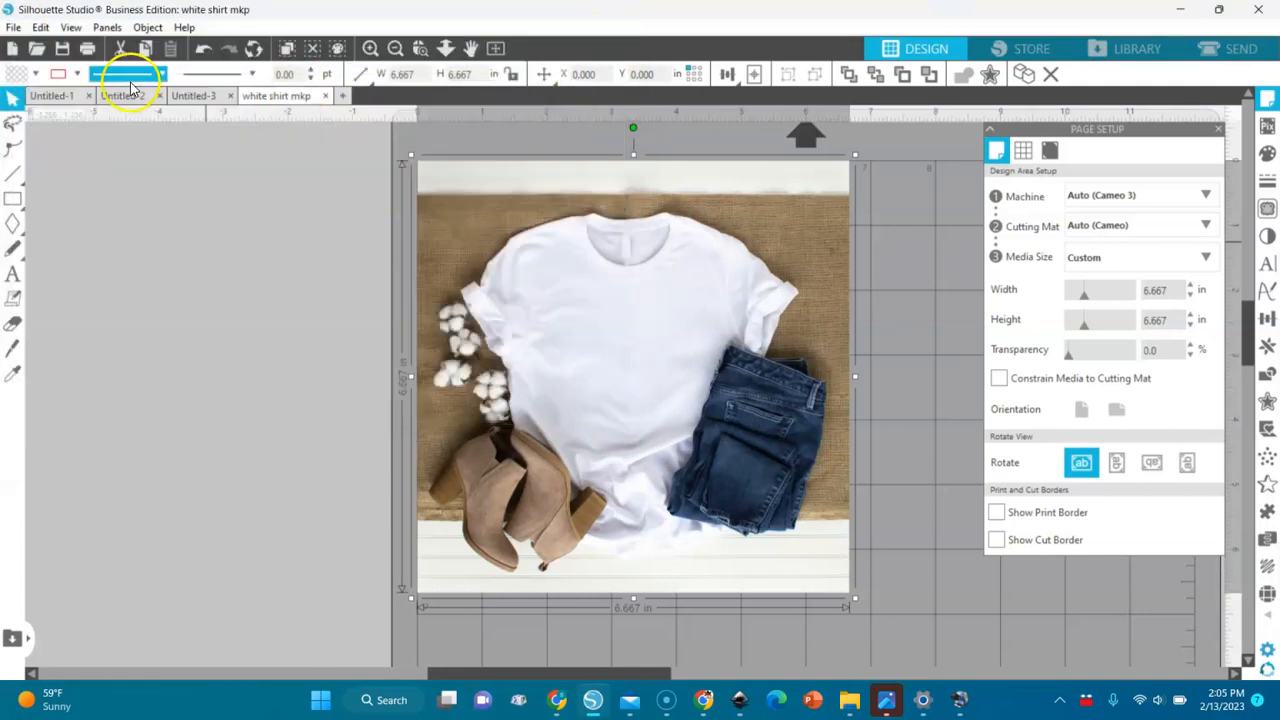
Step: Merge the "basketball Mom" SVG design from Downloads into the shirt mockup document
left_click(22, 29)
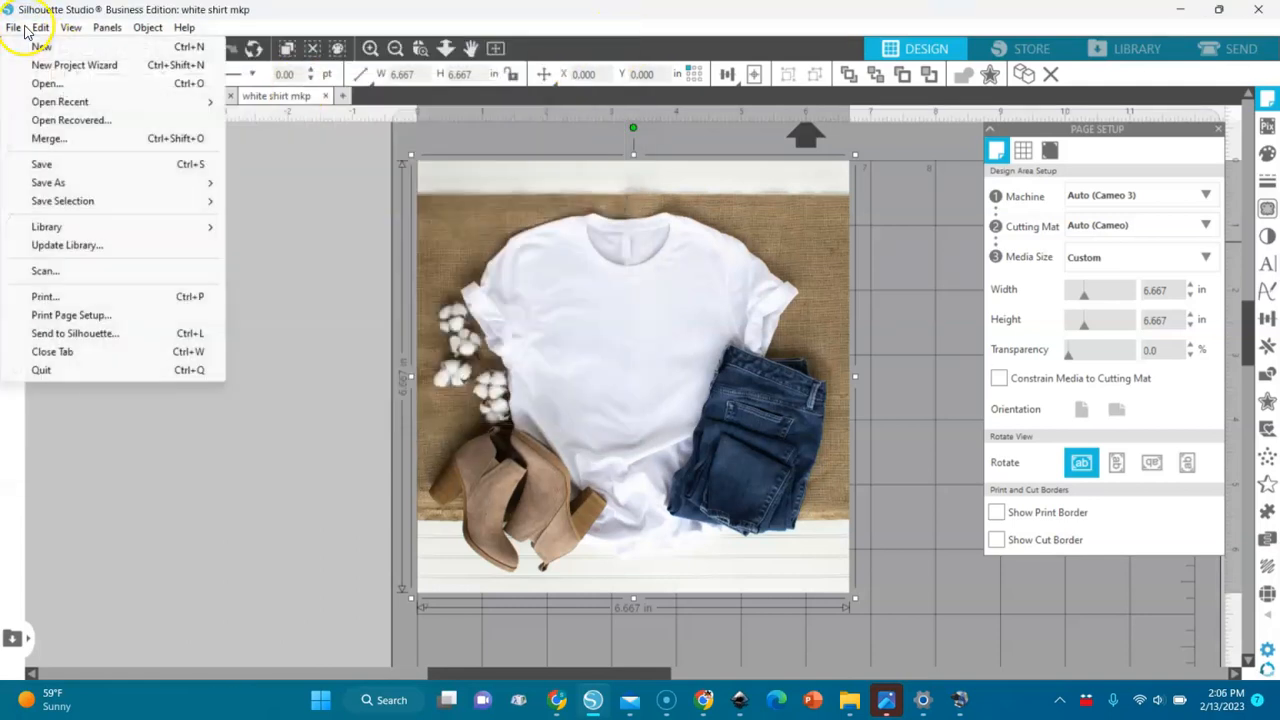
left_click(45, 145)
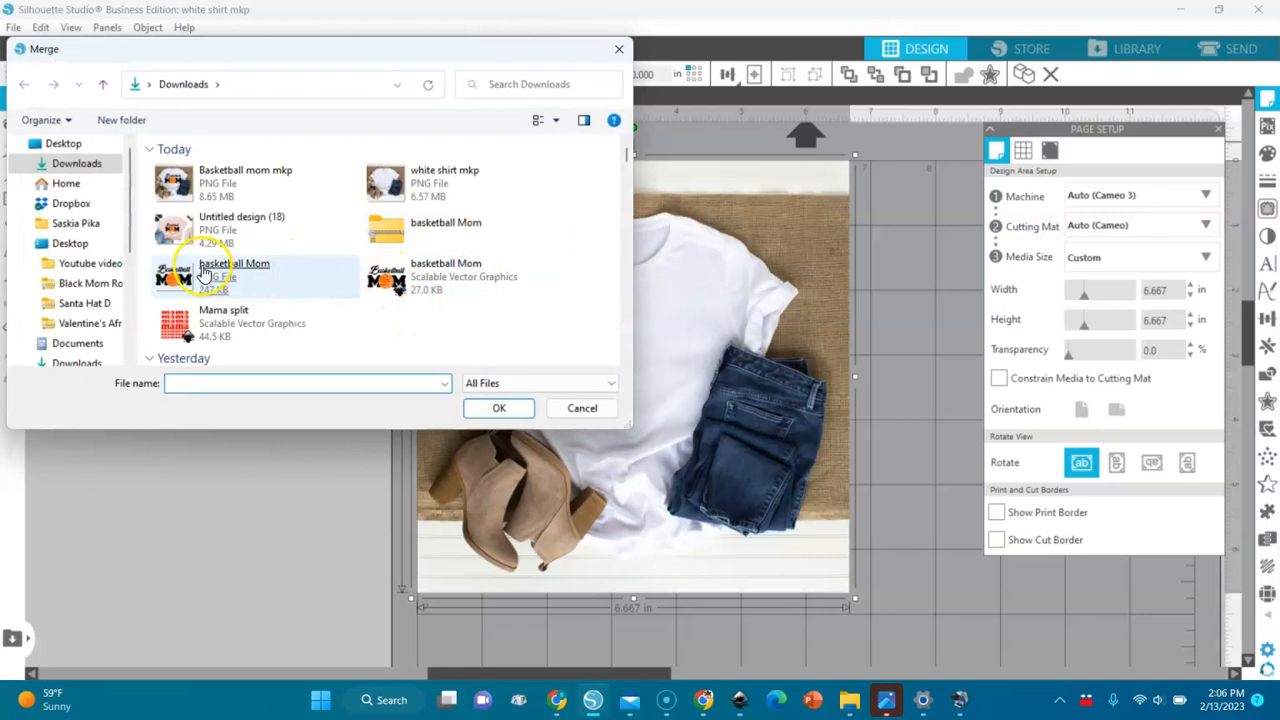
double_click(175, 282)
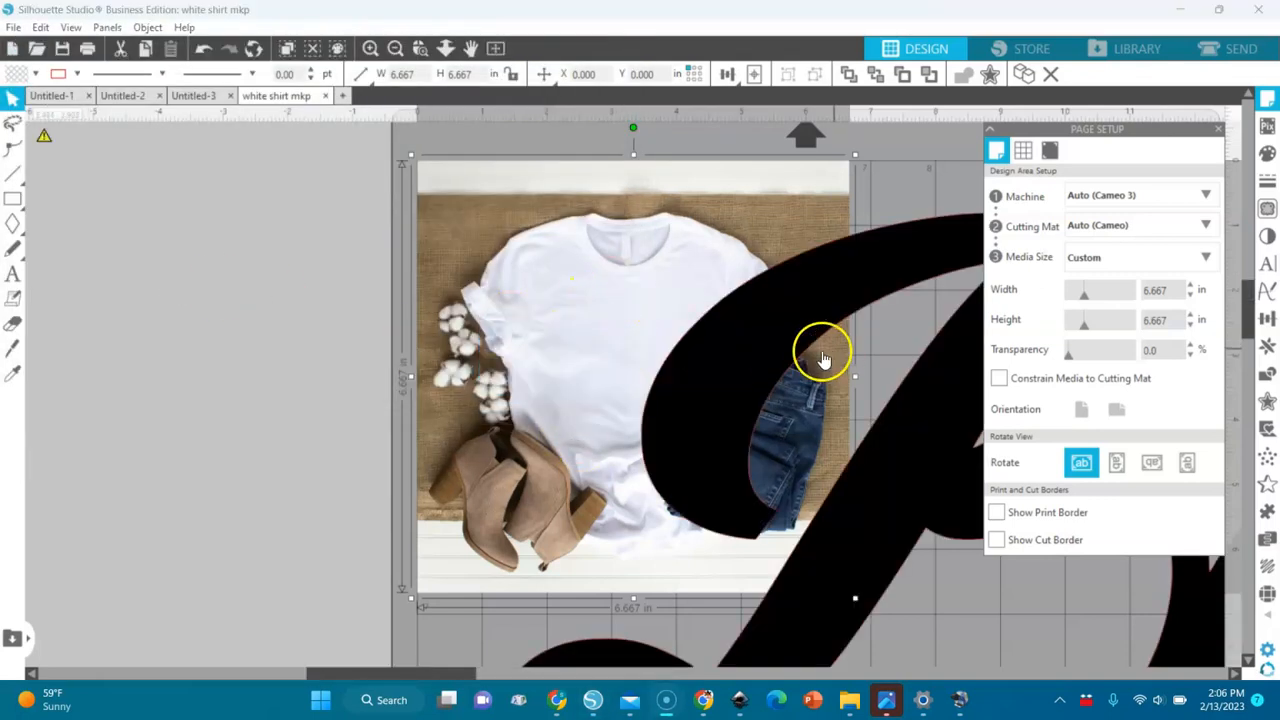
Step: Scale the merged Basketball Mom design down proportionally to about 2.37 by 1.47 in so it fits over the shirt
left_click(750, 358)
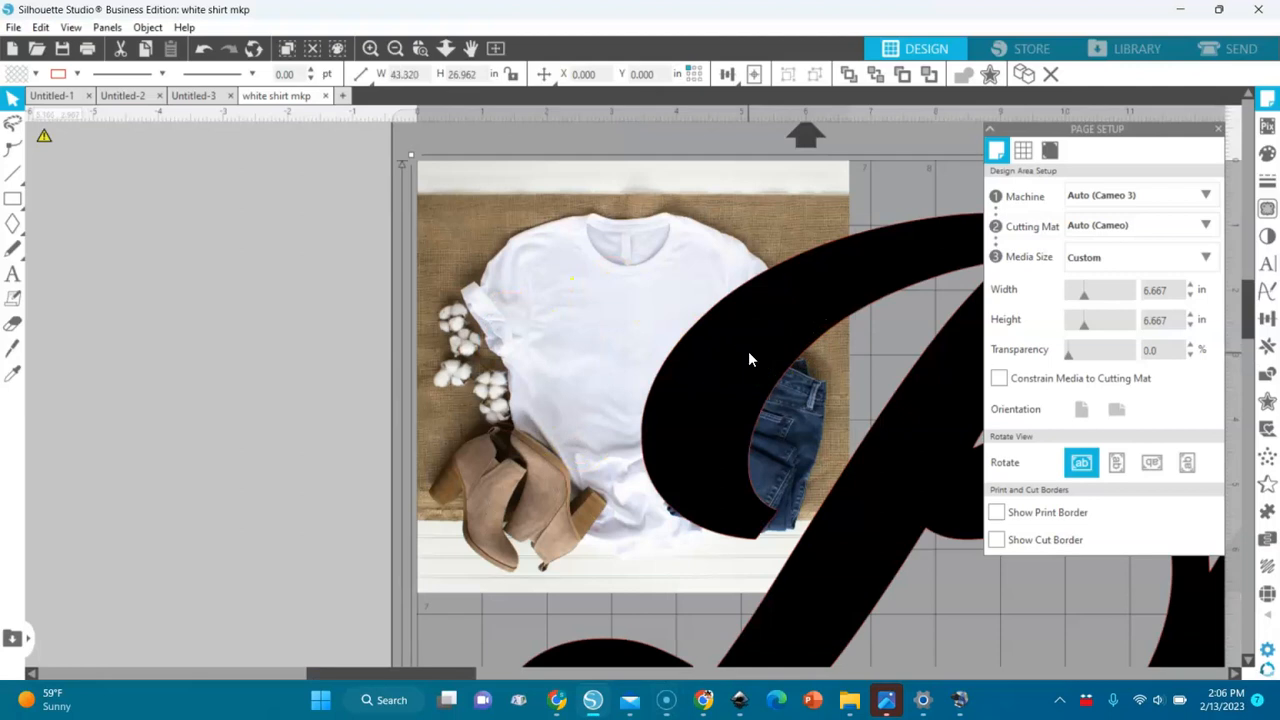
left_click(395, 49)
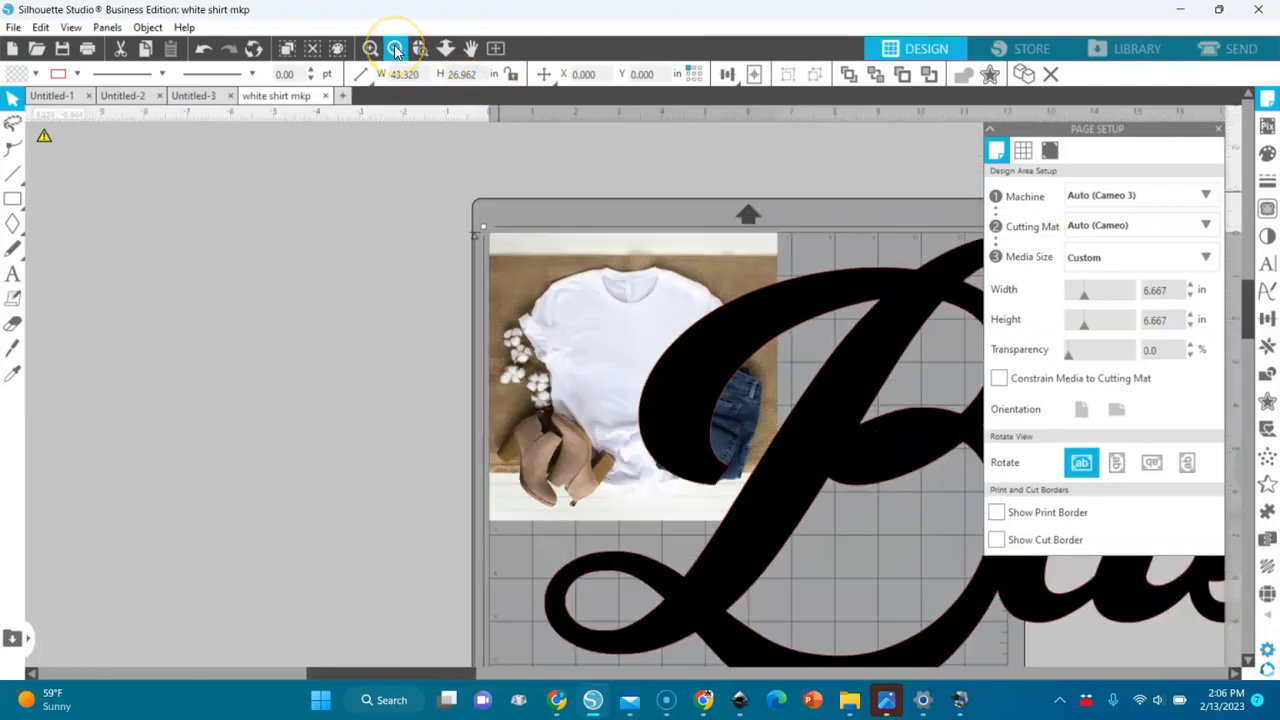
left_click(396, 50)
left_click(396, 50)
left_click(396, 50)
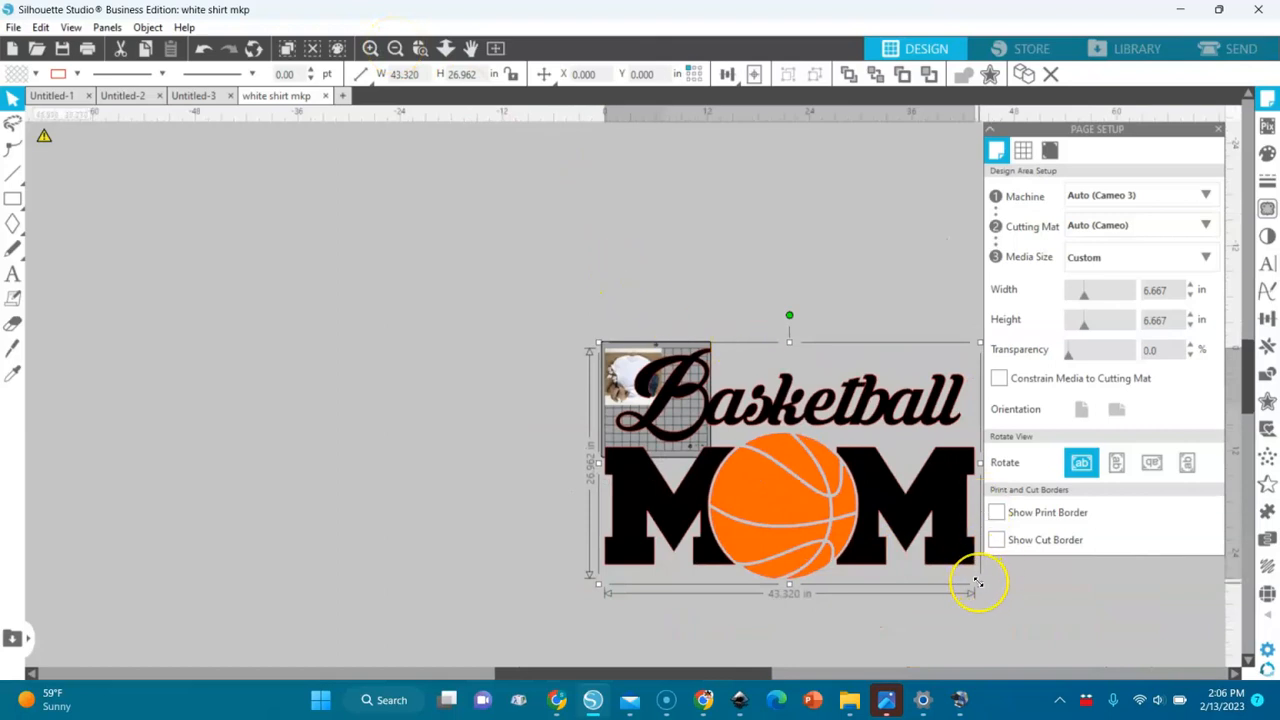
left_click_drag(978, 584, 643, 380)
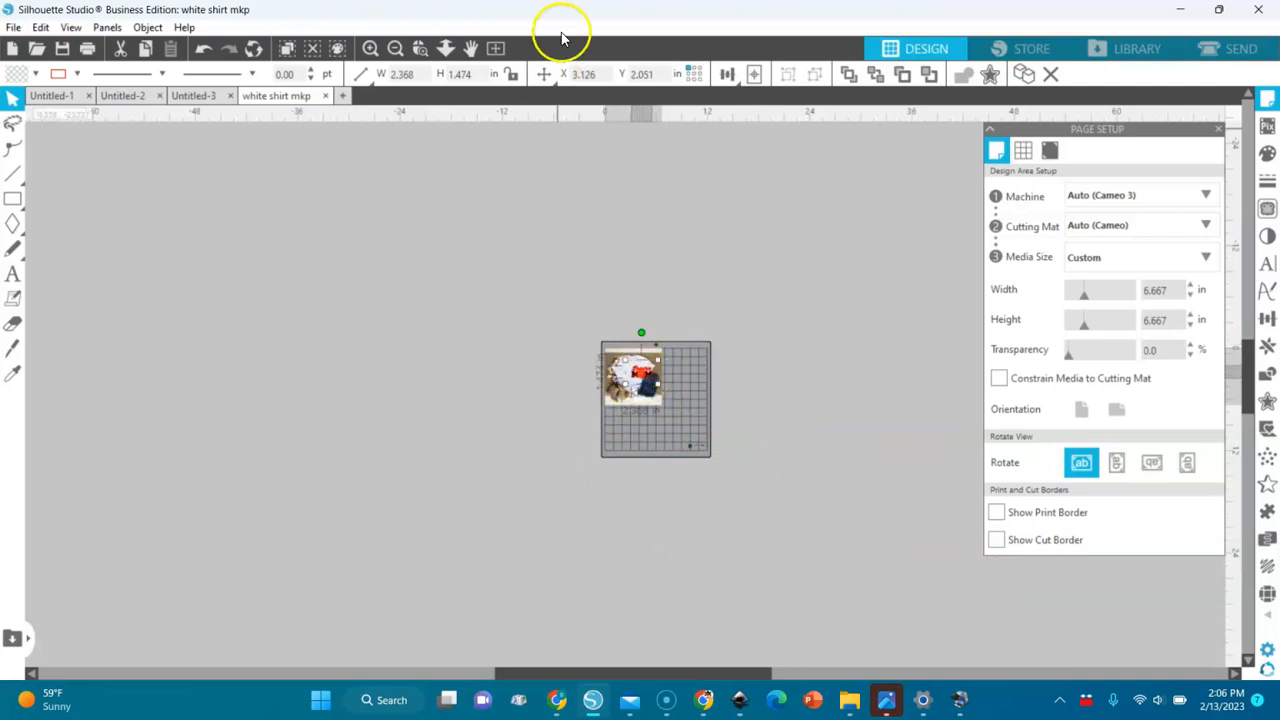
left_click(496, 48)
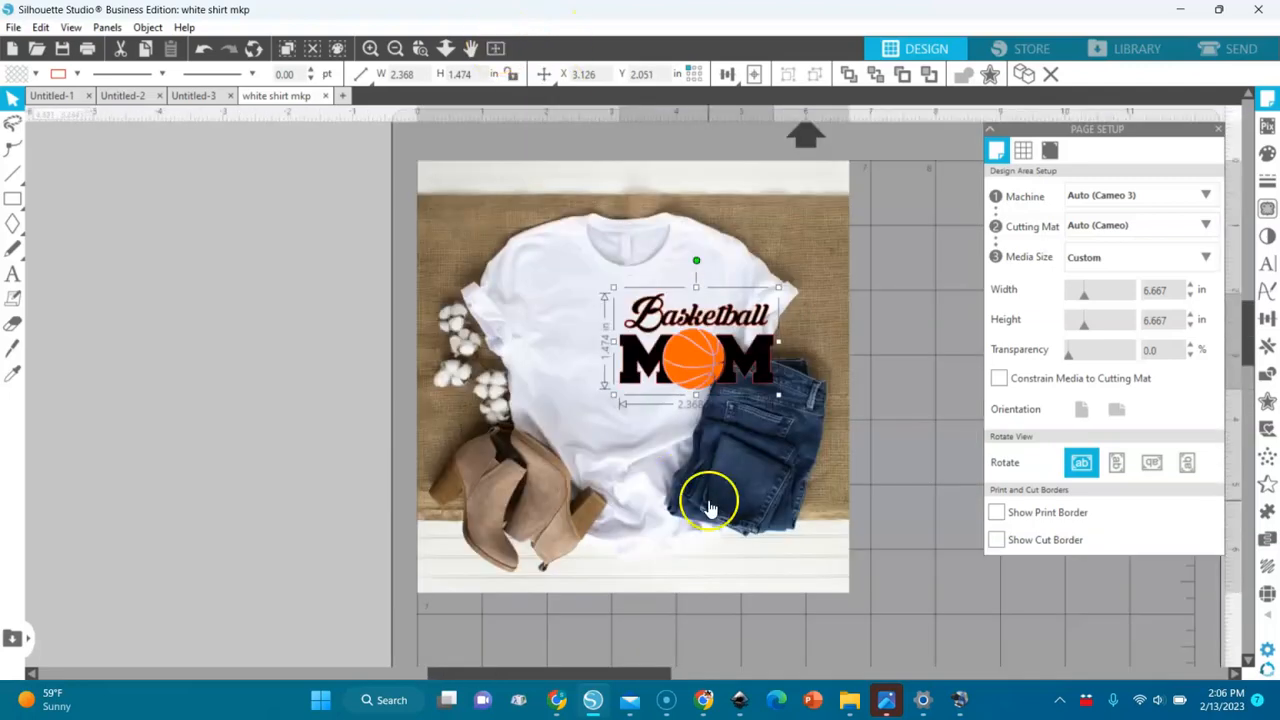
Step: Position the design on the shirt's chest at about 2.69 in wide and remove its red line color
left_click_drag(700, 380, 631, 389)
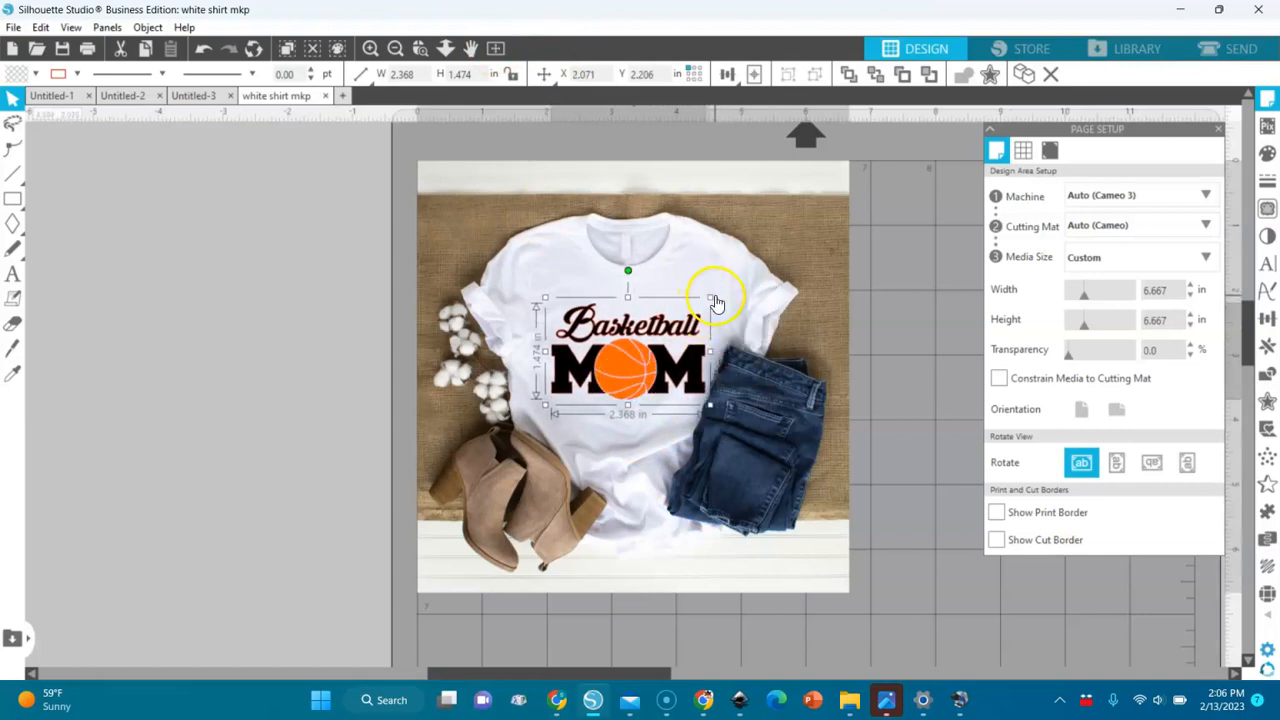
left_click_drag(715, 297, 735, 275)
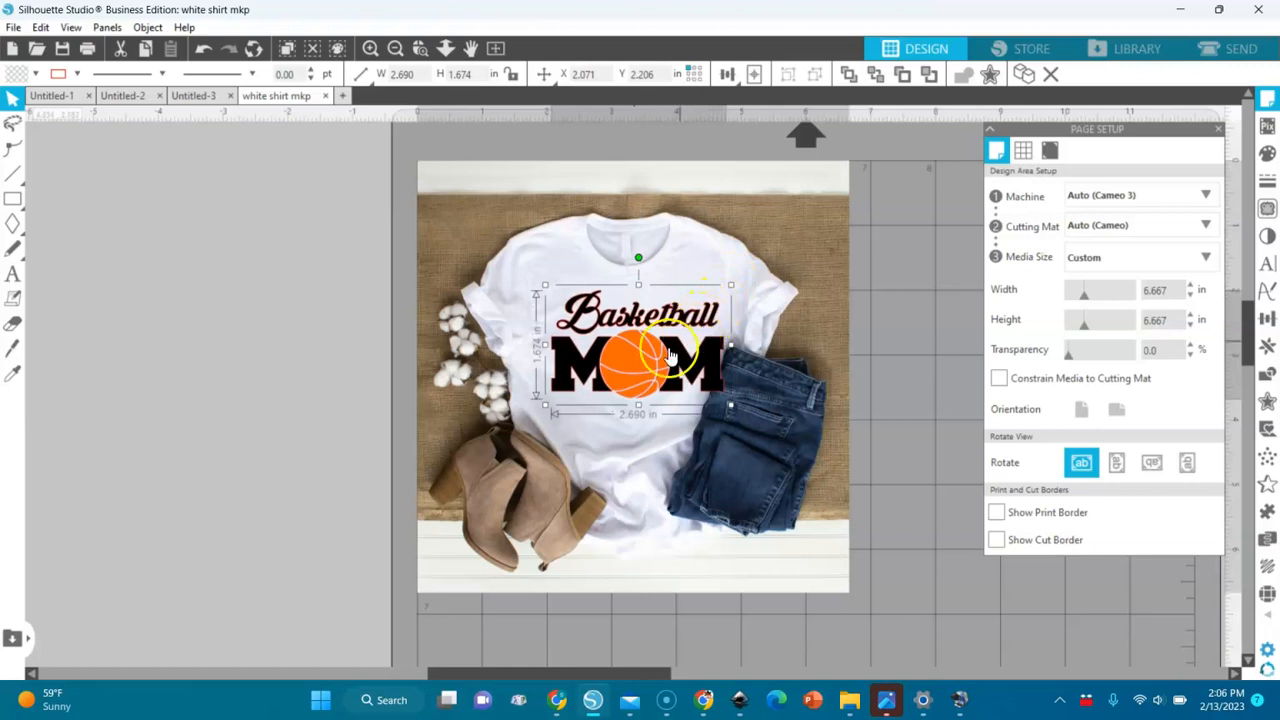
left_click_drag(640, 370, 629, 364)
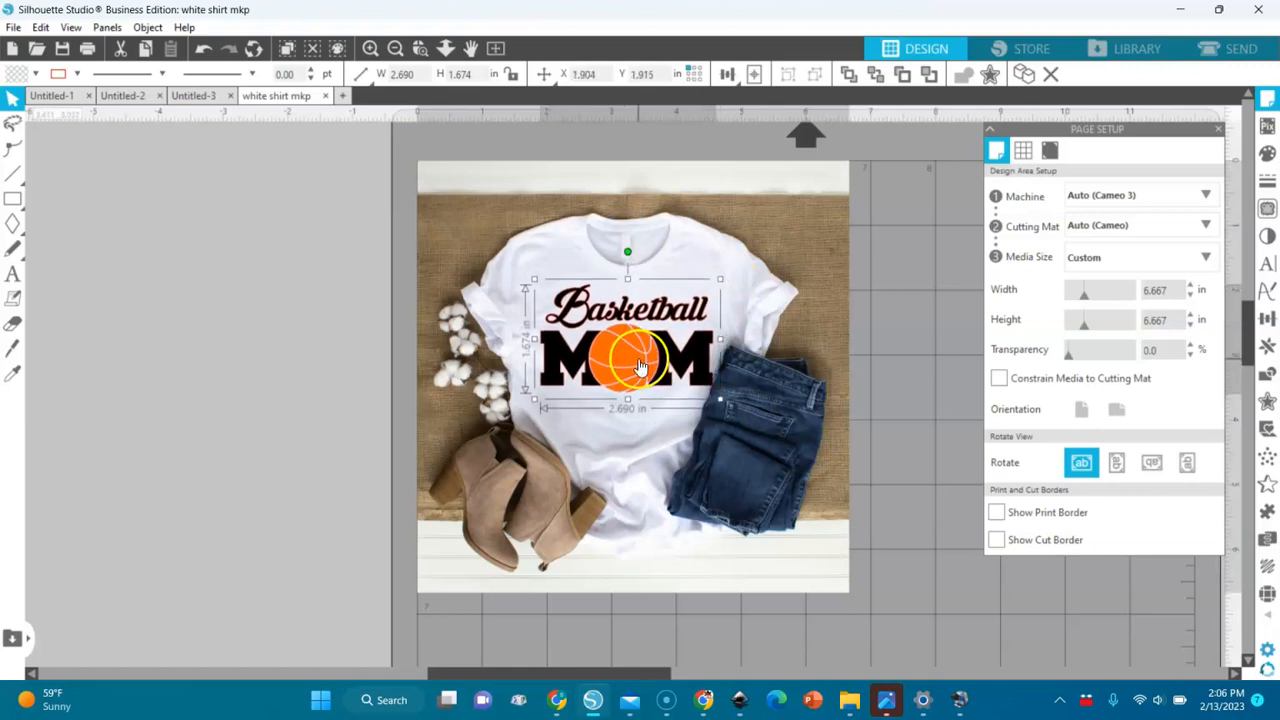
left_click(76, 74)
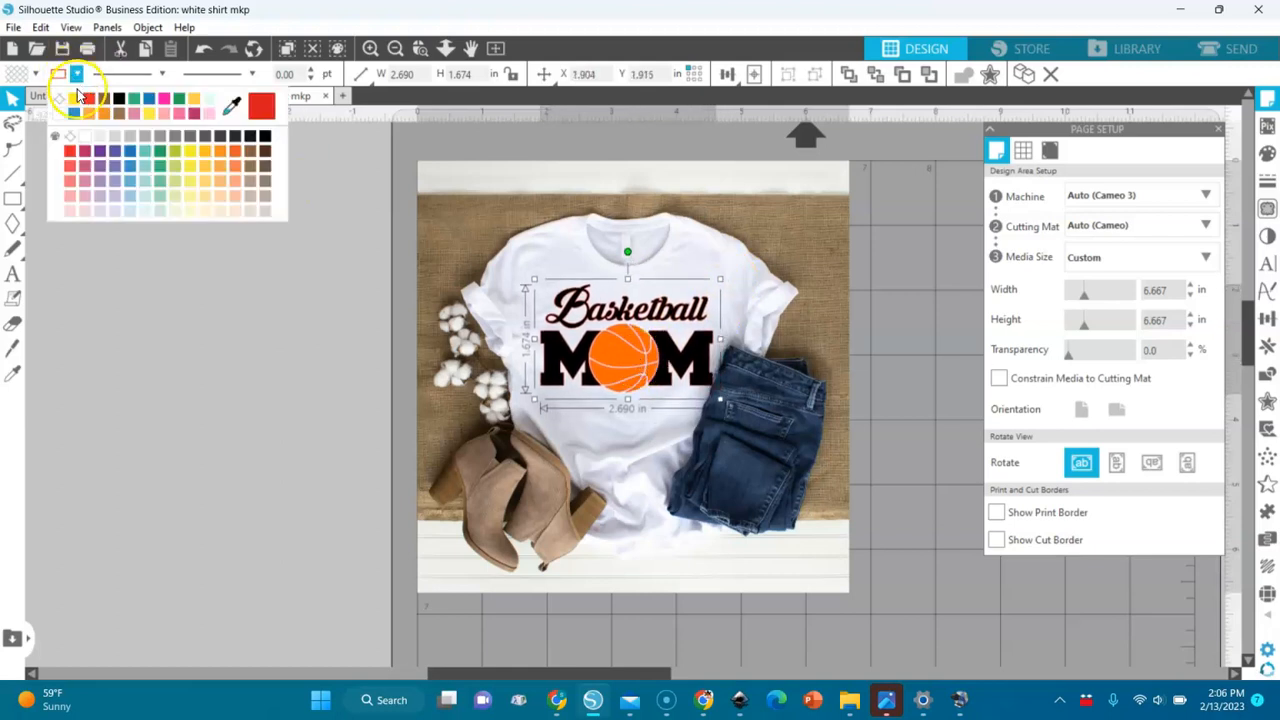
left_click(57, 104)
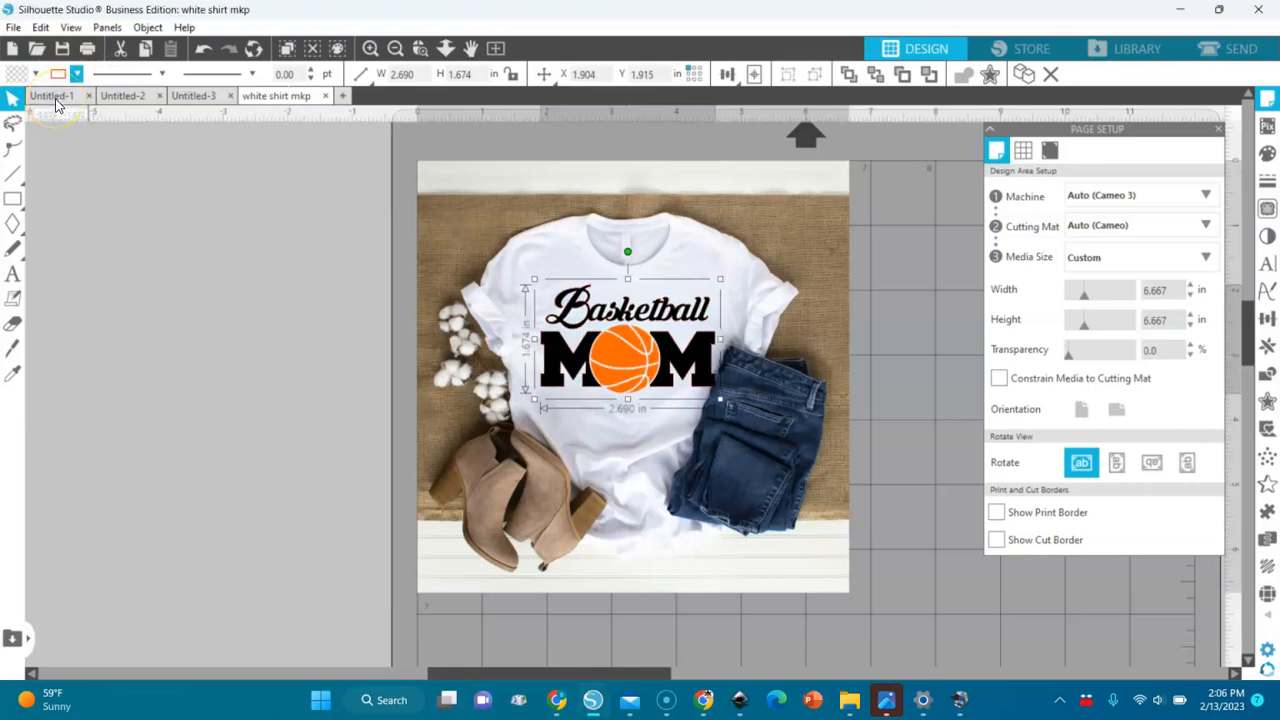
Step: Save the mockup to the hard drive in Downloads as a PNG named "Basketball Mom mkpp"
left_click(13, 28)
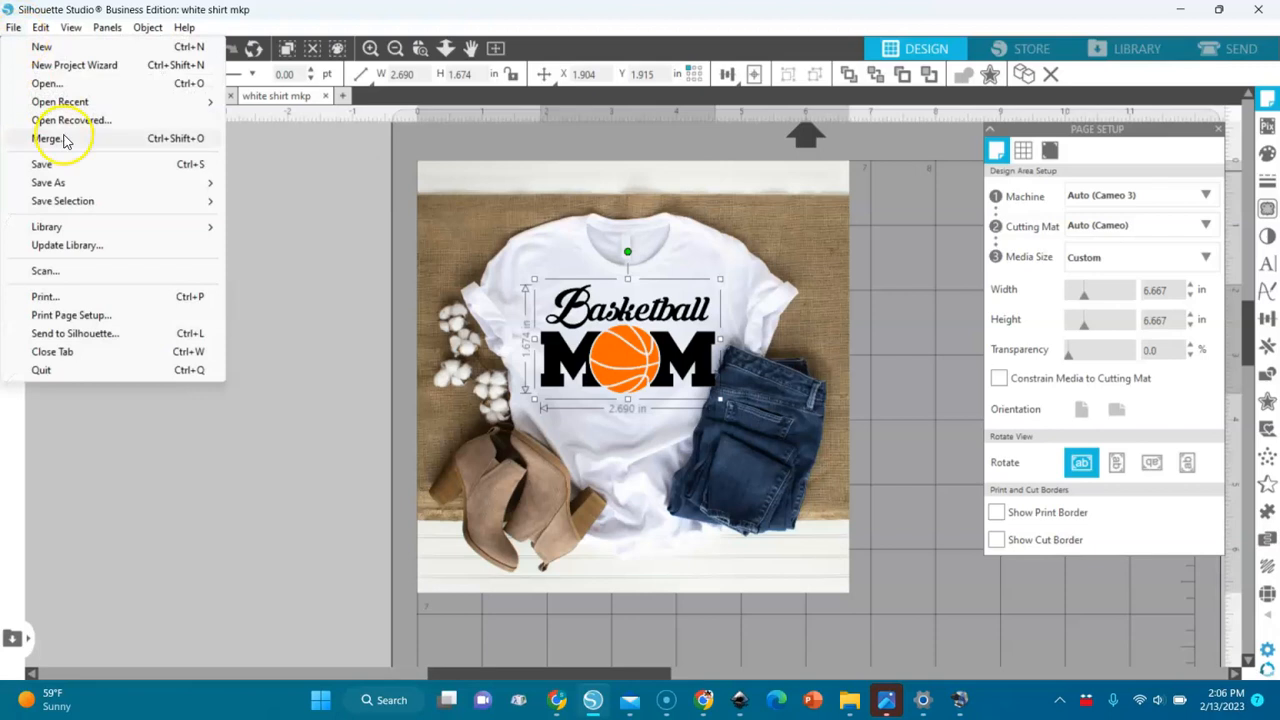
mouse_move(50, 185)
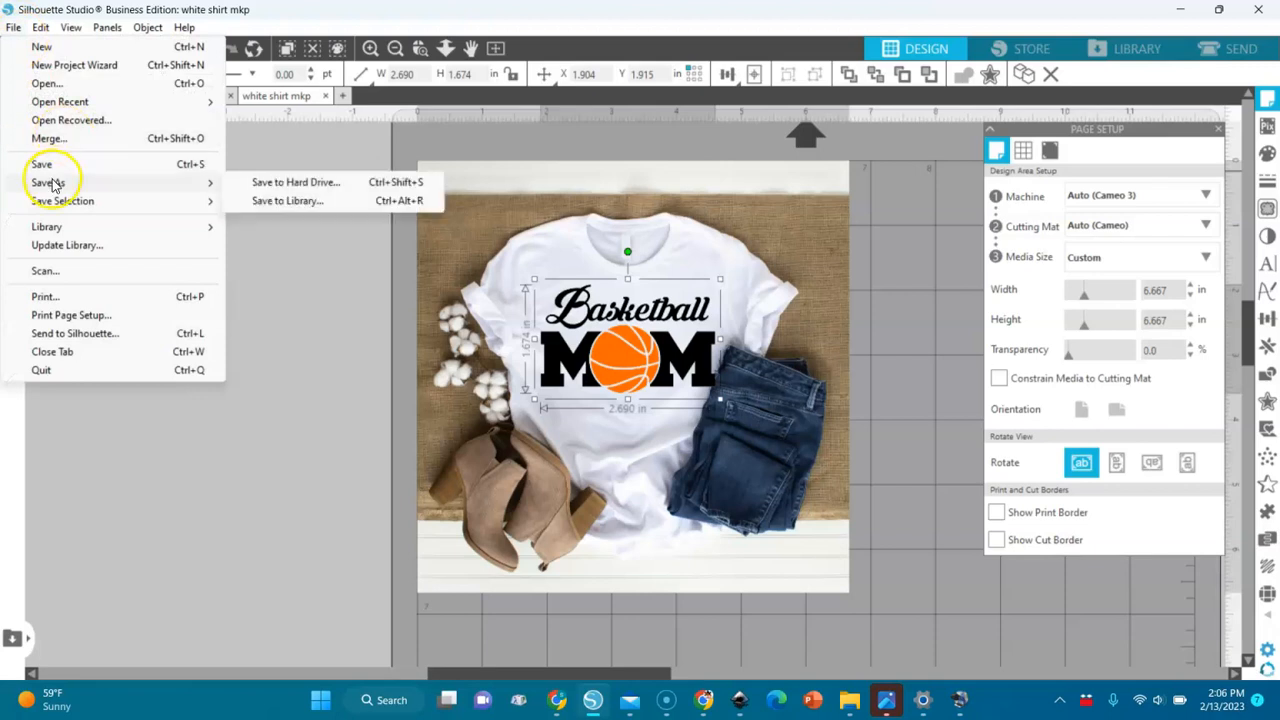
left_click(258, 182)
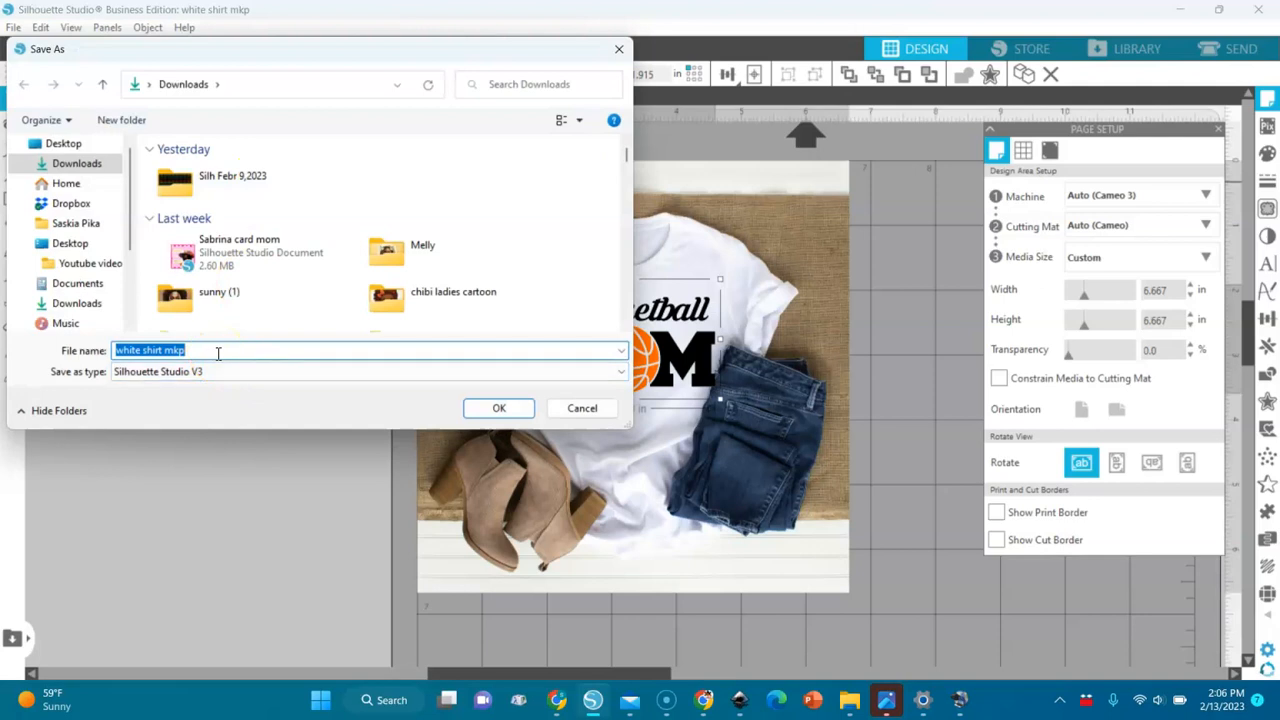
type("Basketball Mo")
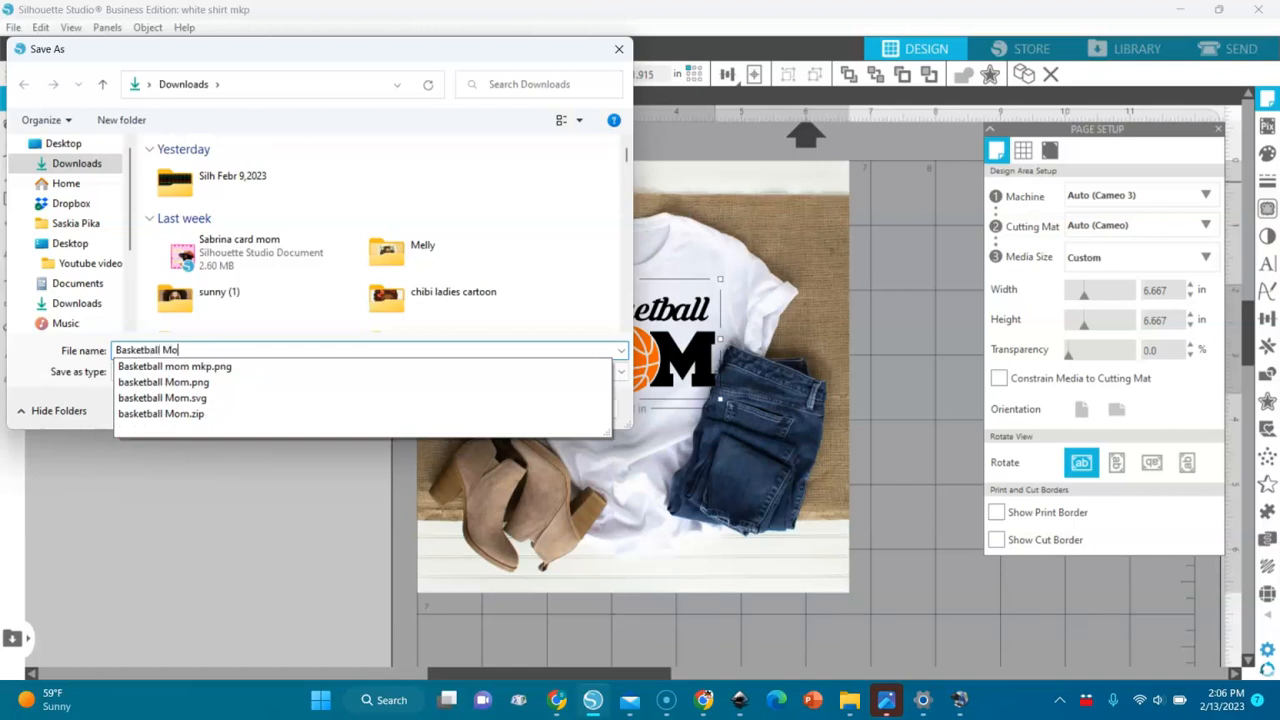
type("m")
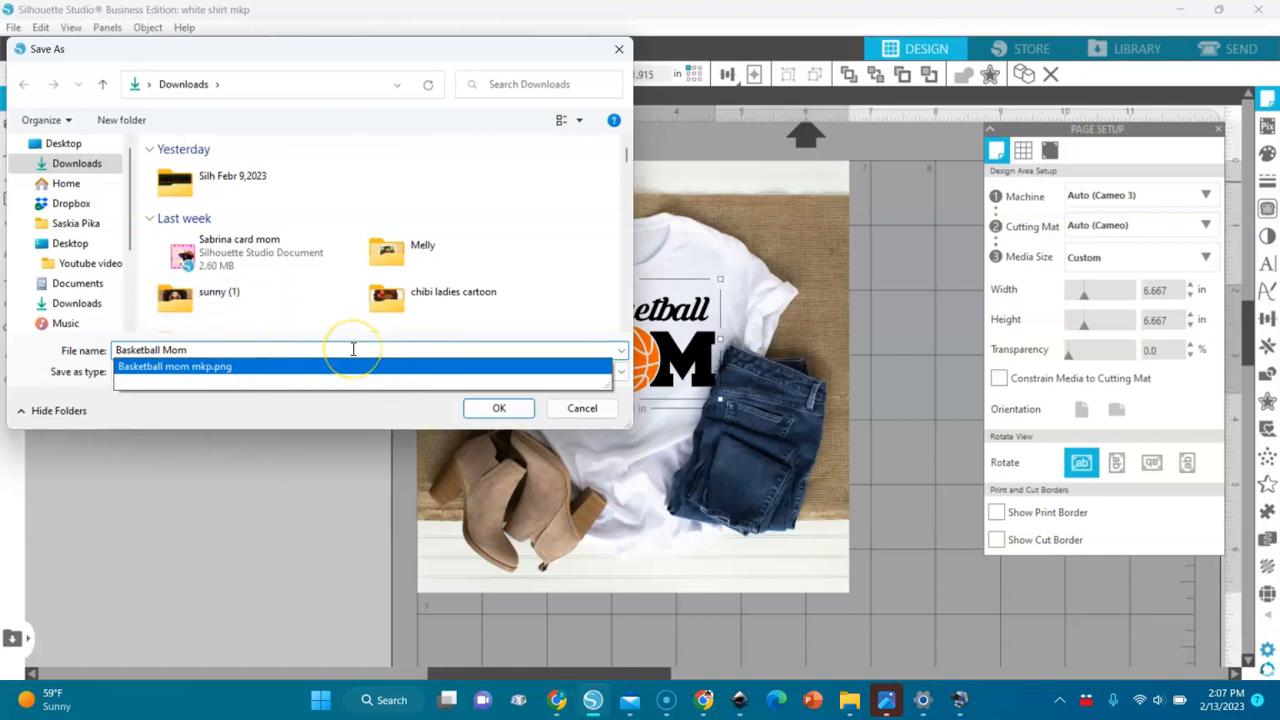
type("m")
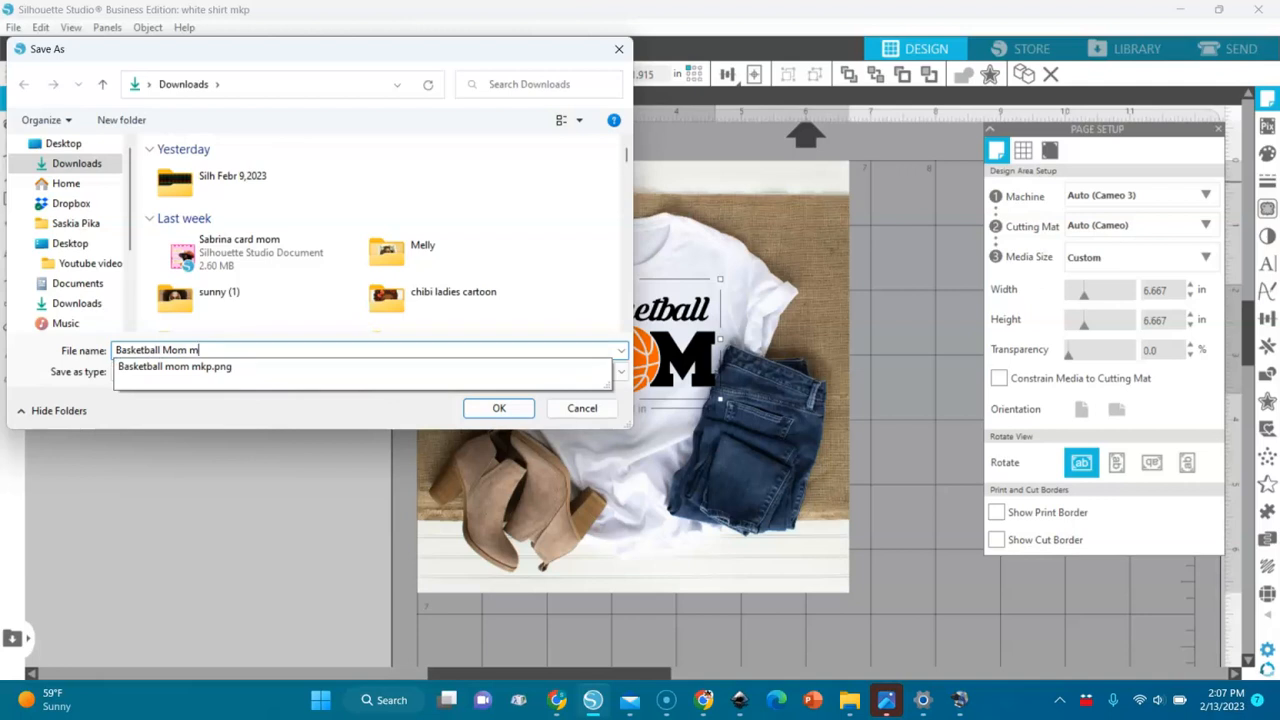
type("kpp")
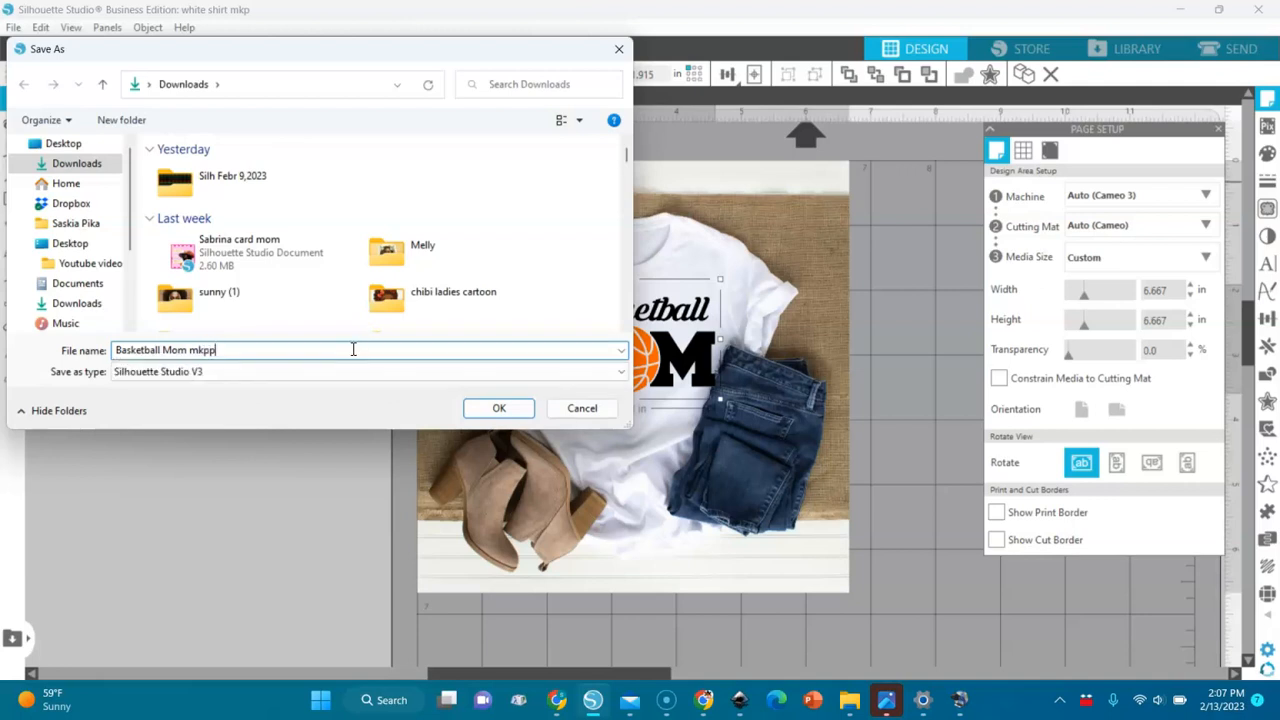
left_click(282, 372)
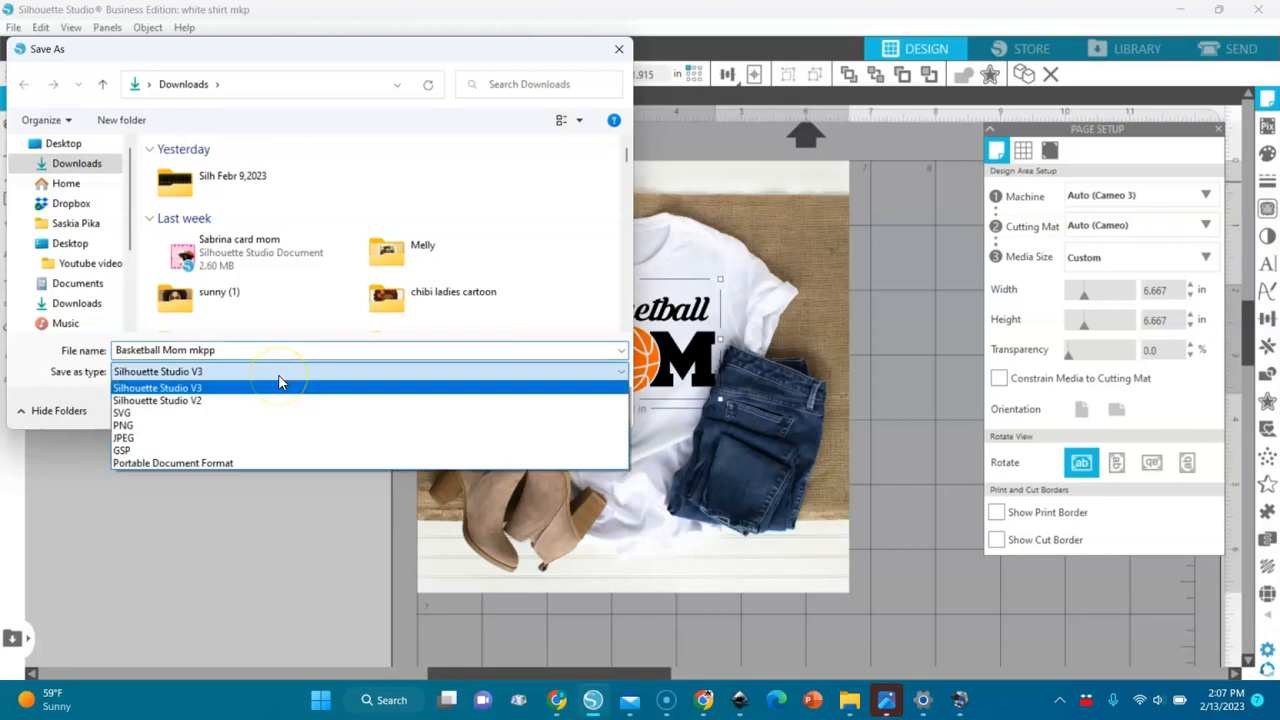
left_click(148, 426)
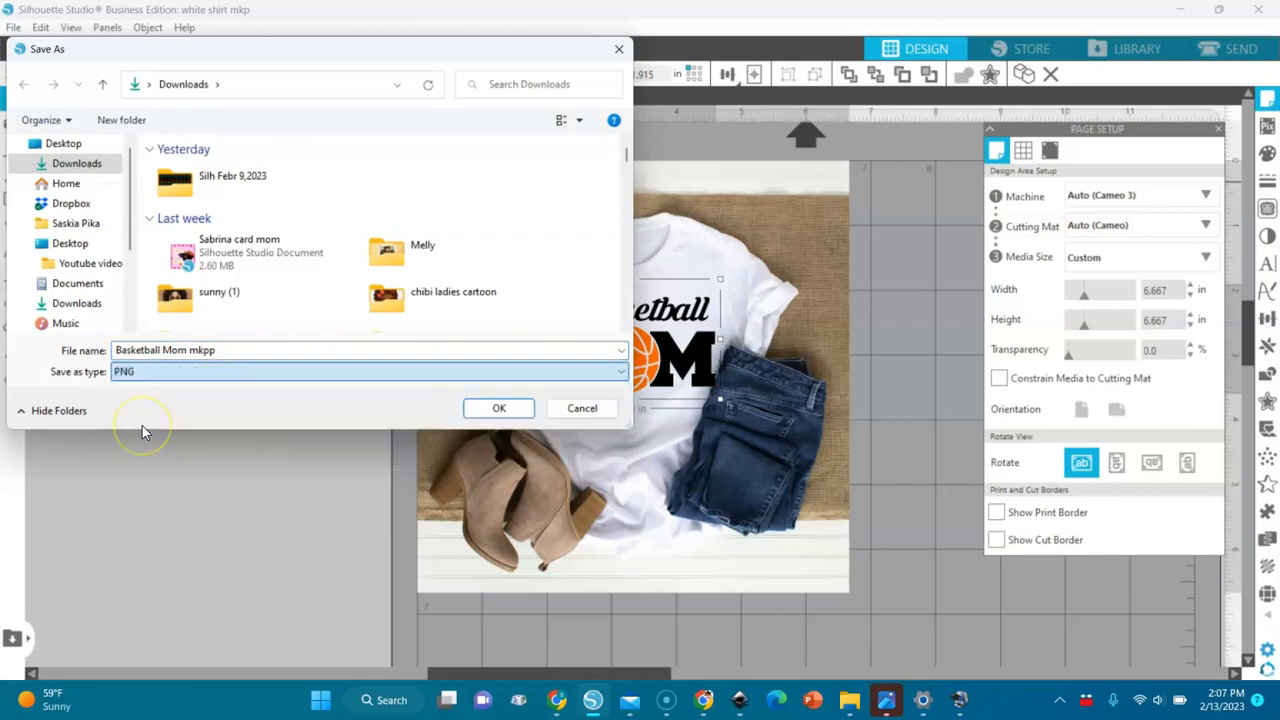
left_click(505, 407)
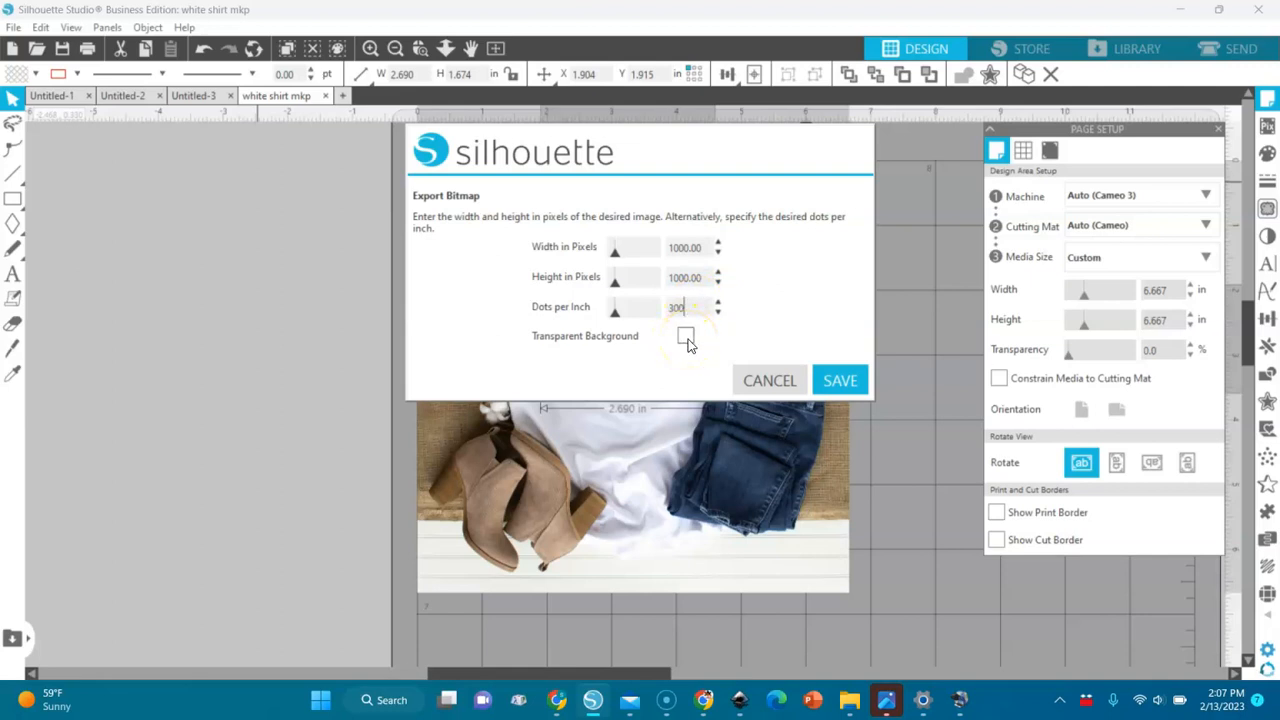
Step: Export the bitmap at 300 dots per inch with a transparent background and switch to the Downloads folder in File Explorer
left_click(686, 337)
left_click(829, 386)
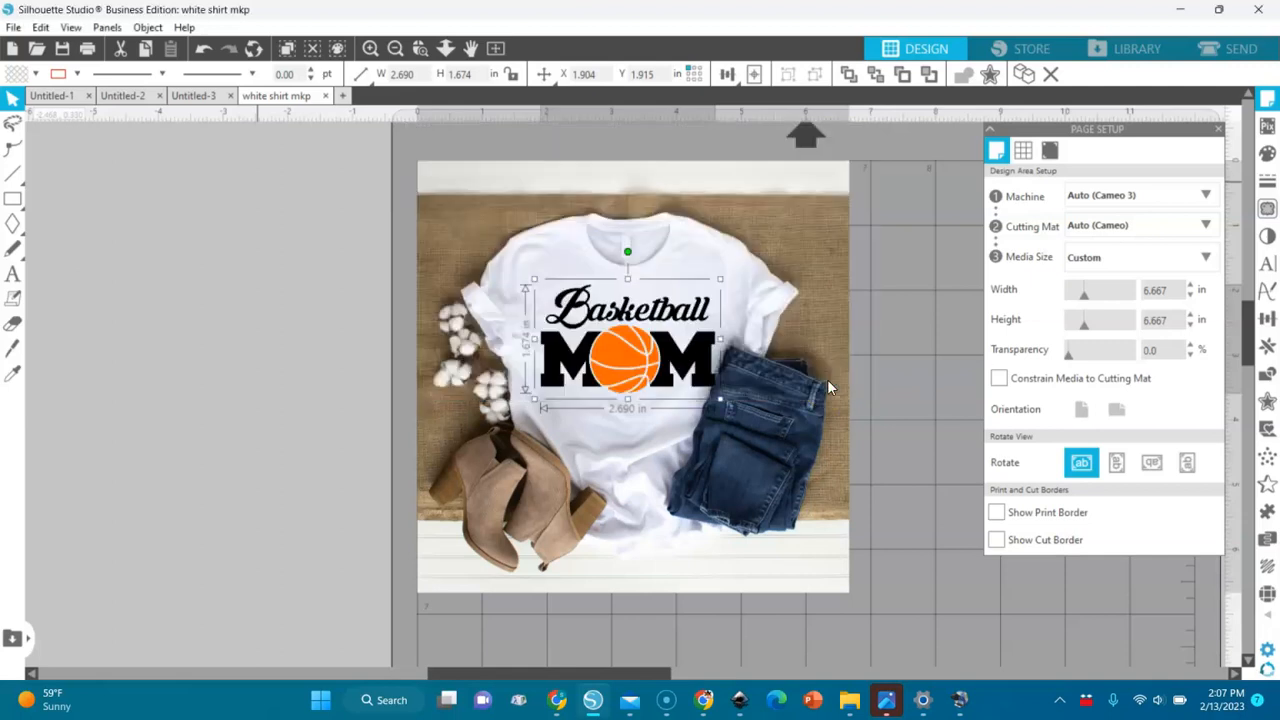
left_click(849, 700)
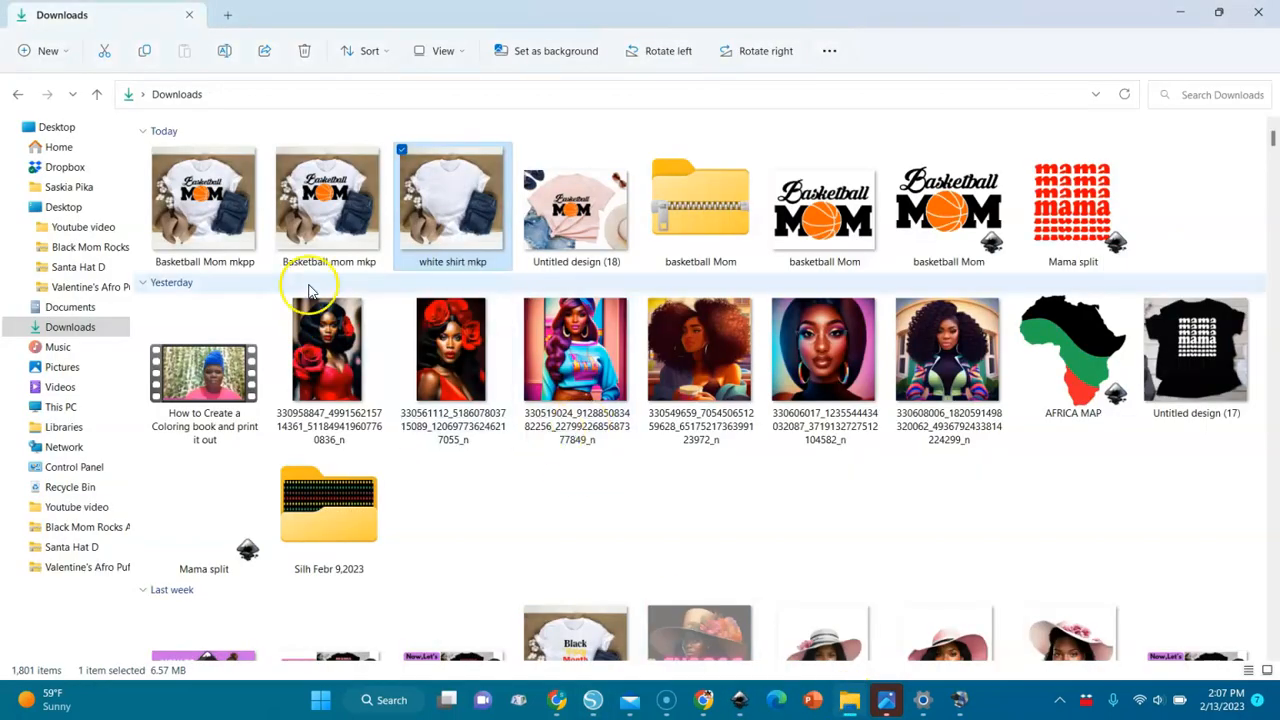